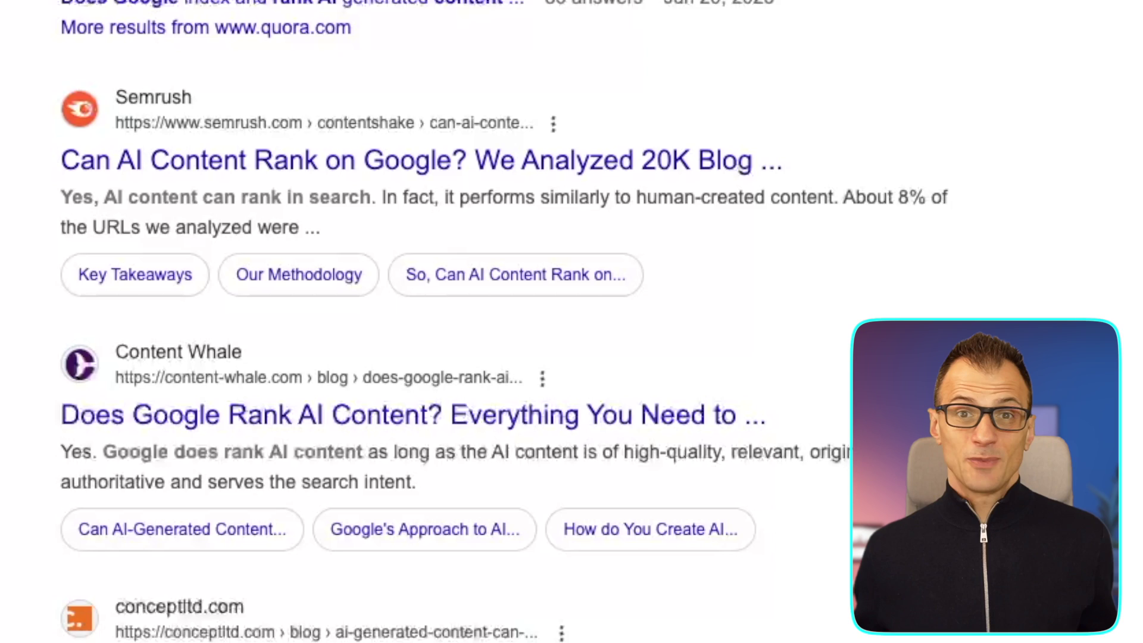
# Scroll through the Google results on whether Google ranks AI-generated content.
pyautogui.scroll(-1, 453, 321)
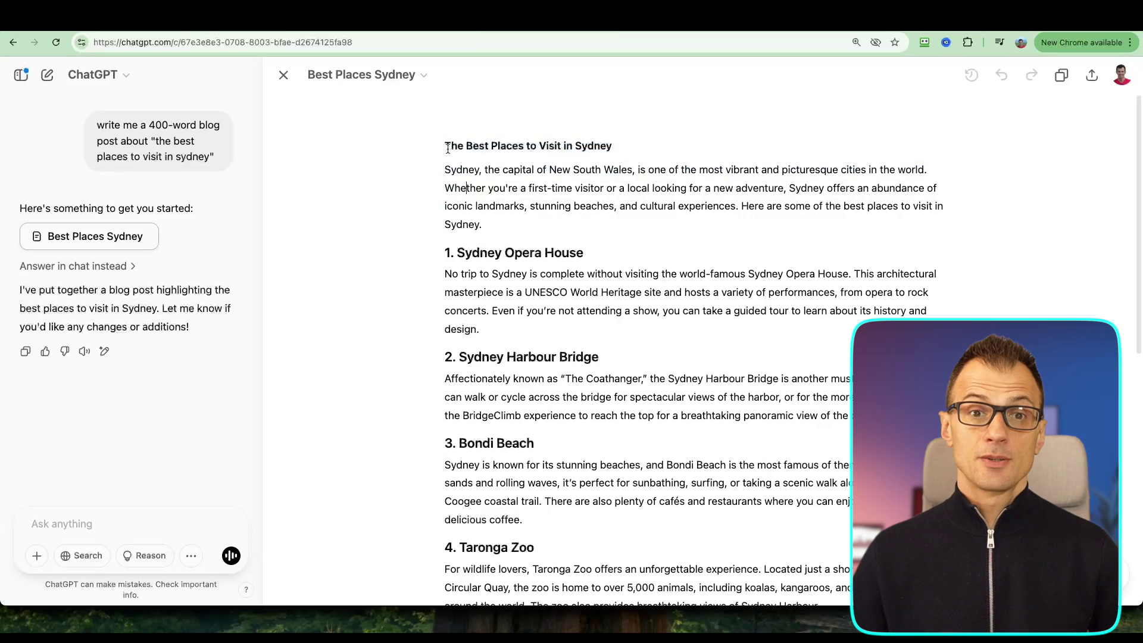
# Copy the full text of ChatGPT's 'The Best Places to Visit in Sydney' draft.
pyautogui.moveTo(447, 148); pyautogui.dragTo(501, 496)
pyautogui.rightClick(479, 162)
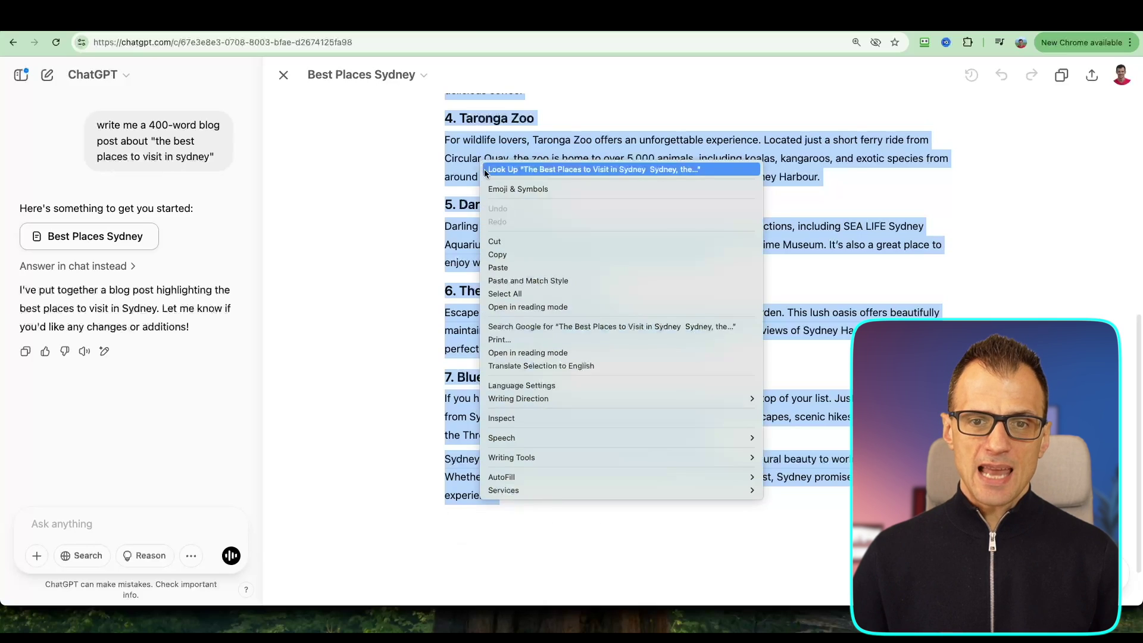
pyautogui.click(508, 256)
pyautogui.scroll(2, 568, 262)
pyautogui.scroll(5, 569, 262)
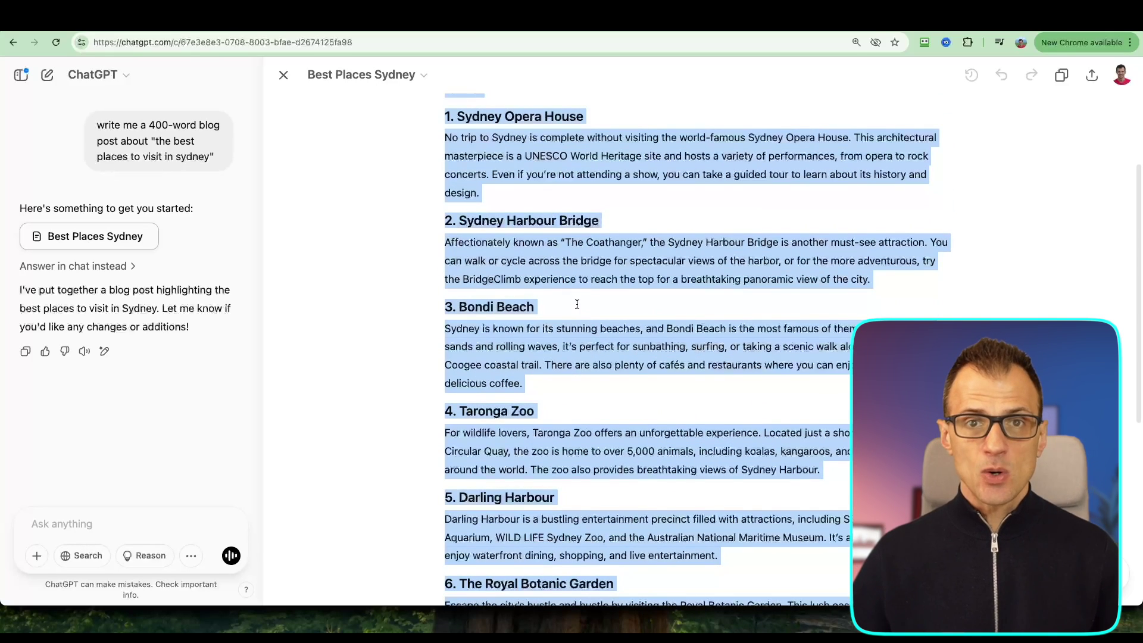
pyautogui.scroll(3, 577, 304)
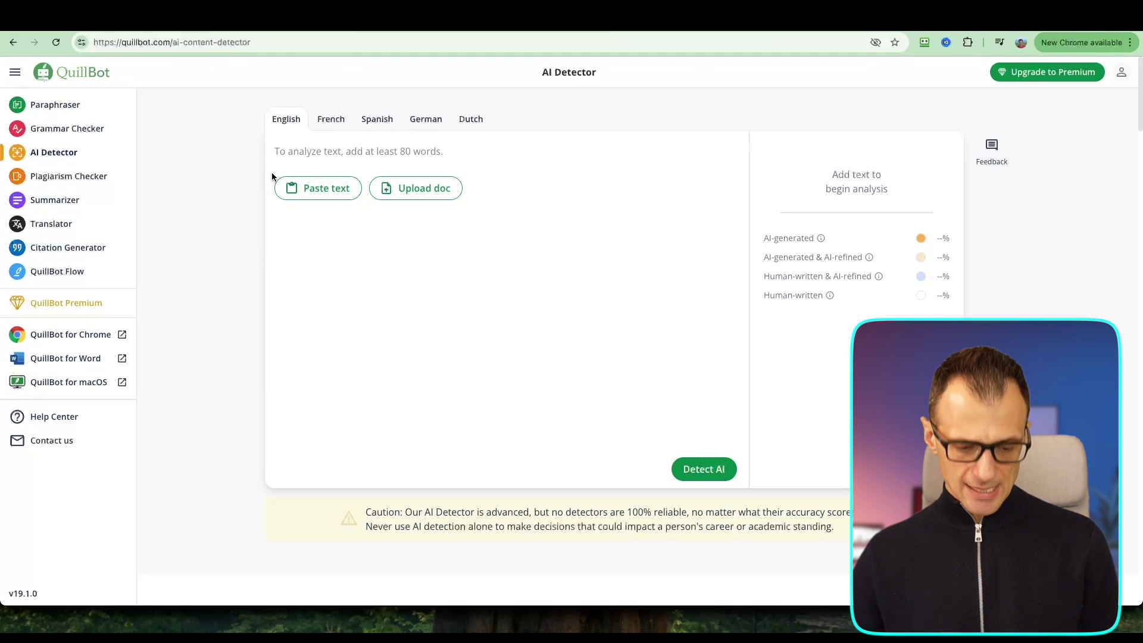
# Paste the Sydney post into QuillBot's AI Detector, run detection and highlight its 100% AI score.
pyautogui.hotkey('ctrl', 'v')
pyautogui.scroll(-5, 421, 298)
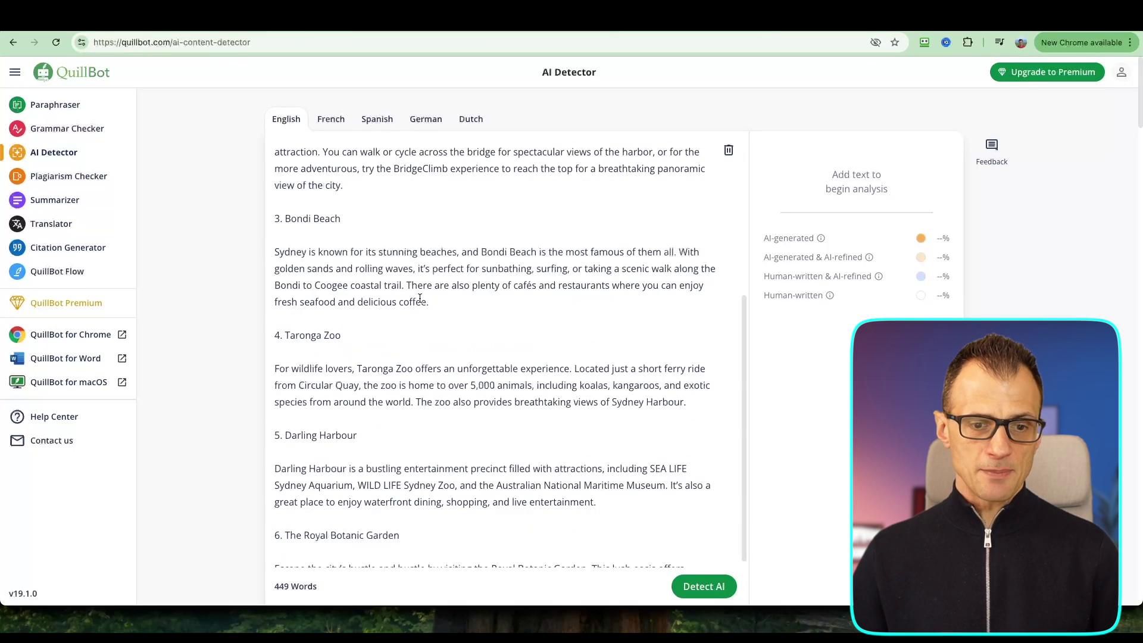
pyautogui.scroll(5, 595, 476)
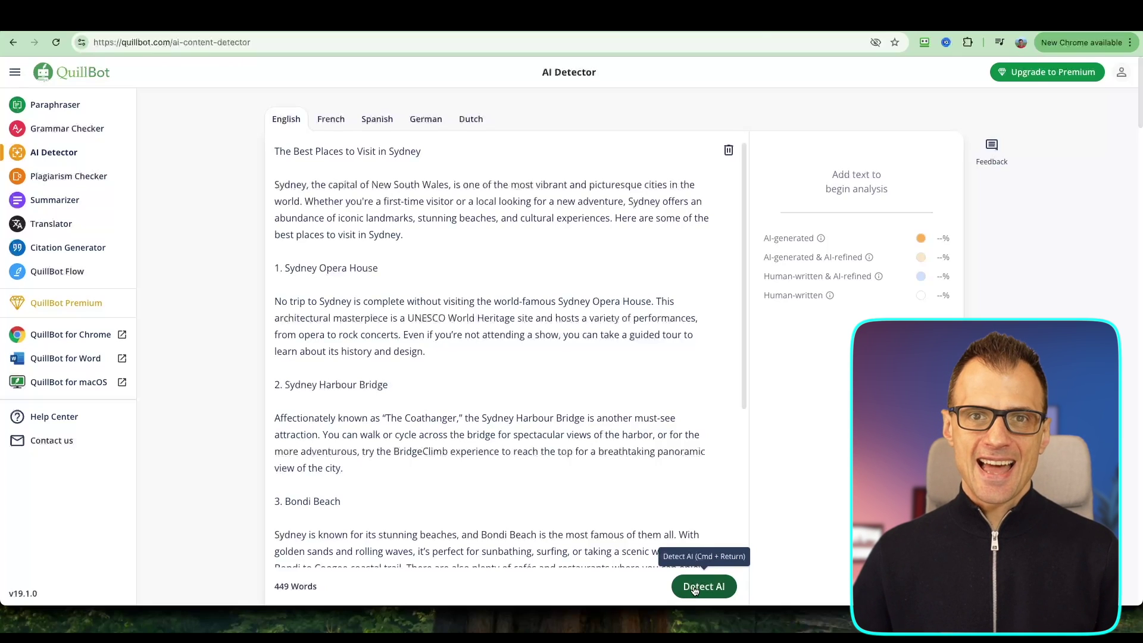
pyautogui.click(694, 588)
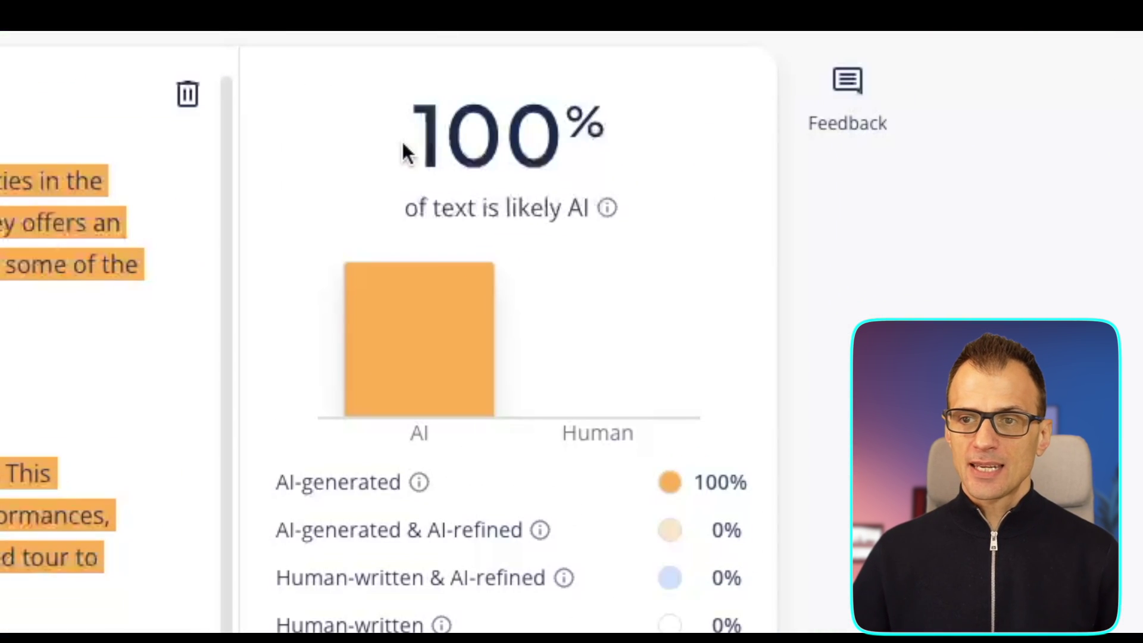
pyautogui.moveTo(811, 173); pyautogui.dragTo(914, 177)
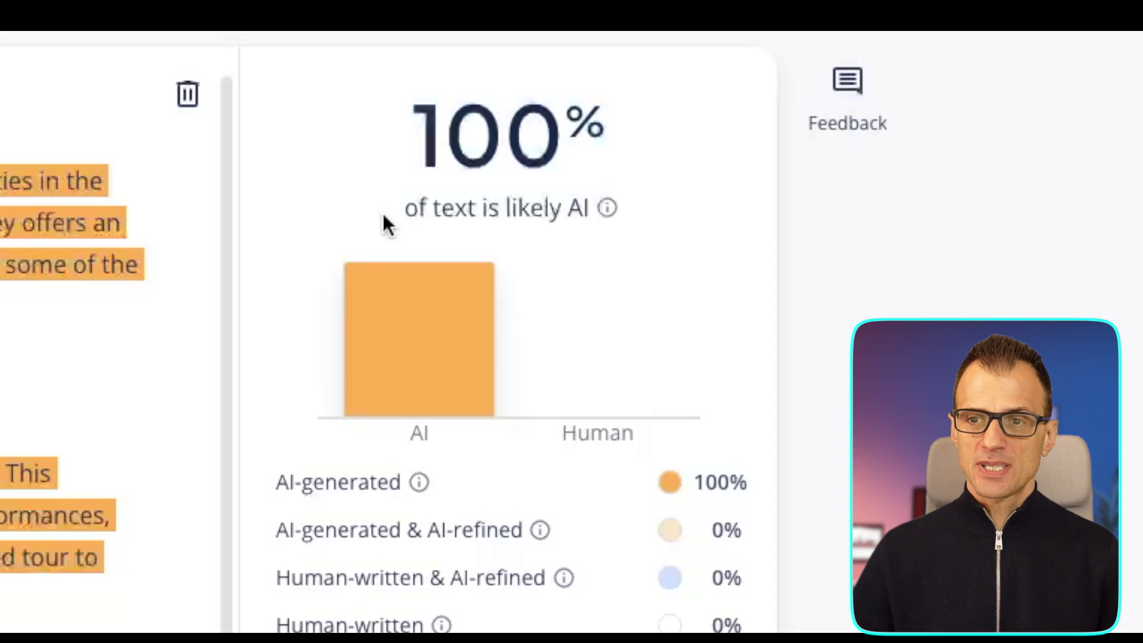
pyautogui.moveTo(804, 203); pyautogui.dragTo(910, 204)
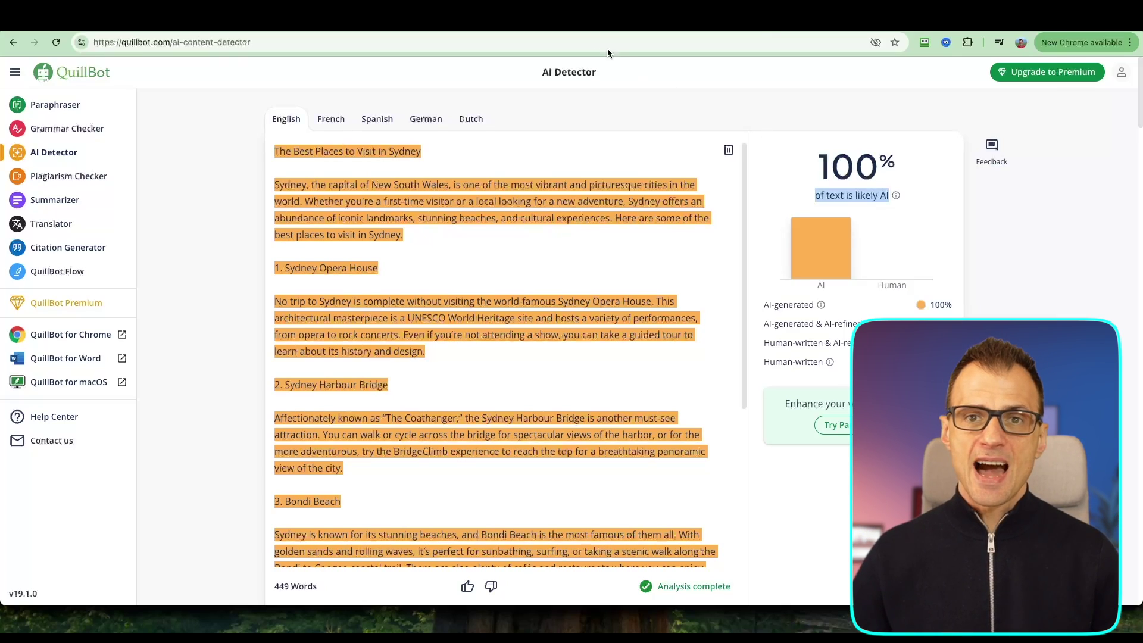
pyautogui.click(553, 29)
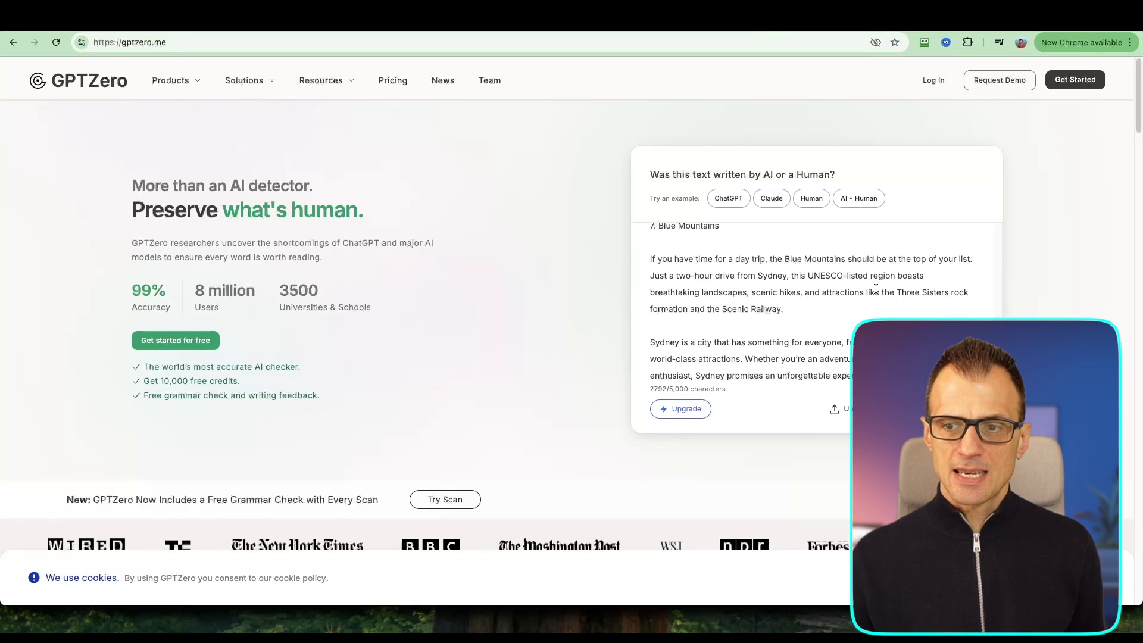
# Scan the Sydney post in GPTZero and highlight its 100% AI-generated verdict sentence.
pyautogui.scroll(15, 881, 292)
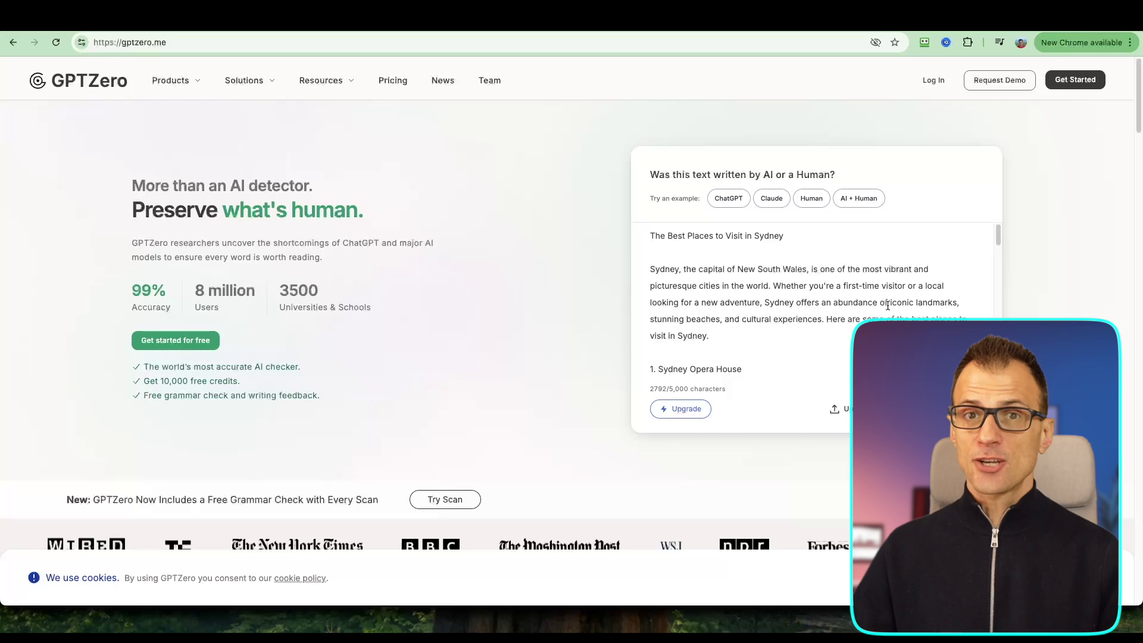
pyautogui.click(958, 408)
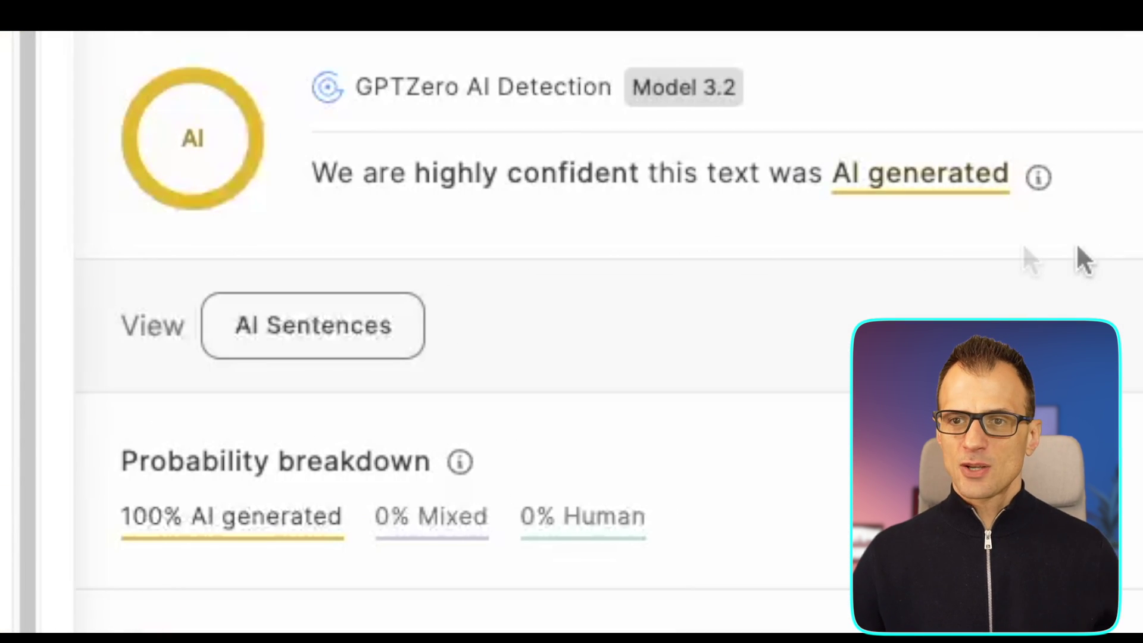
pyautogui.moveTo(314, 179); pyautogui.dragTo(625, 219)
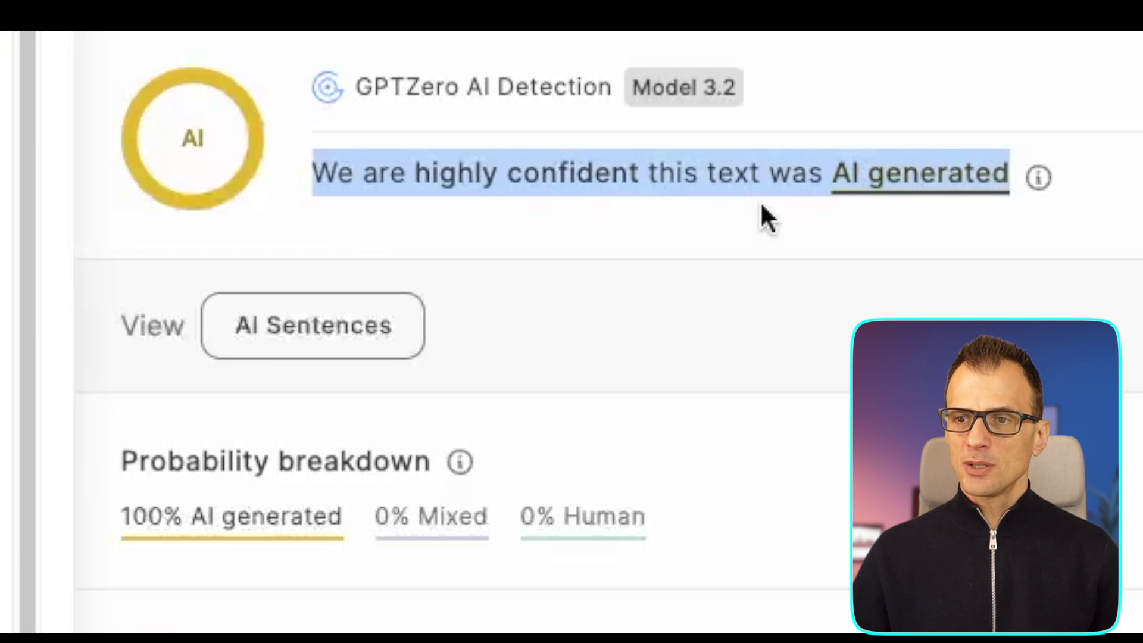
pyautogui.click(706, 215)
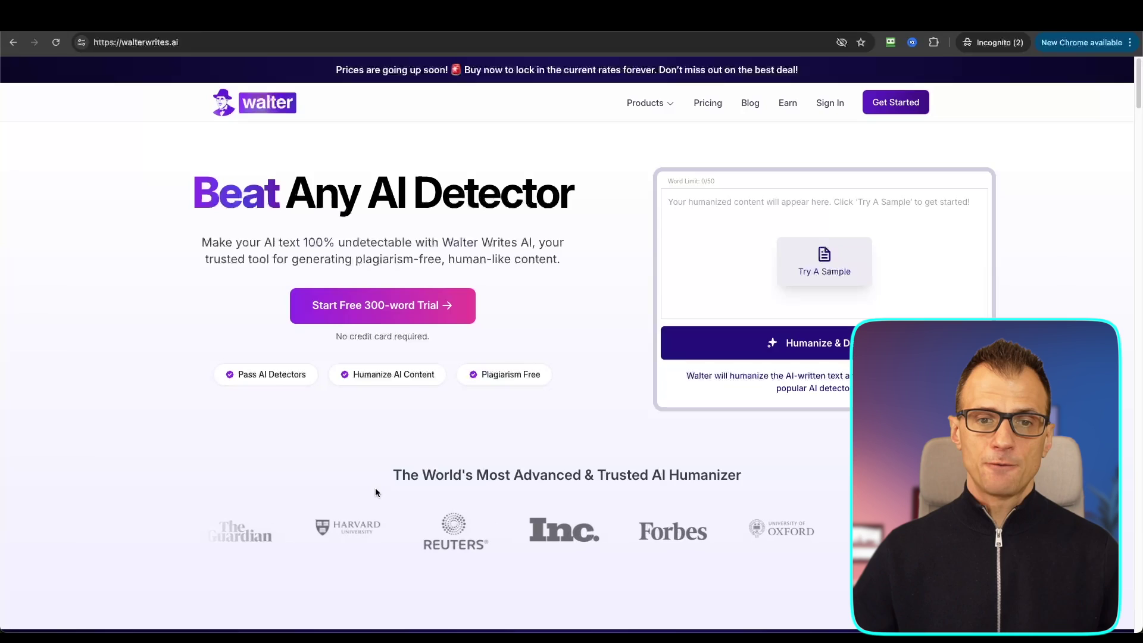
# Highlight, then clear, the 'No credit card required.' note on the Walter Writes AI homepage.
pyautogui.moveTo(430, 336); pyautogui.dragTo(316, 336)
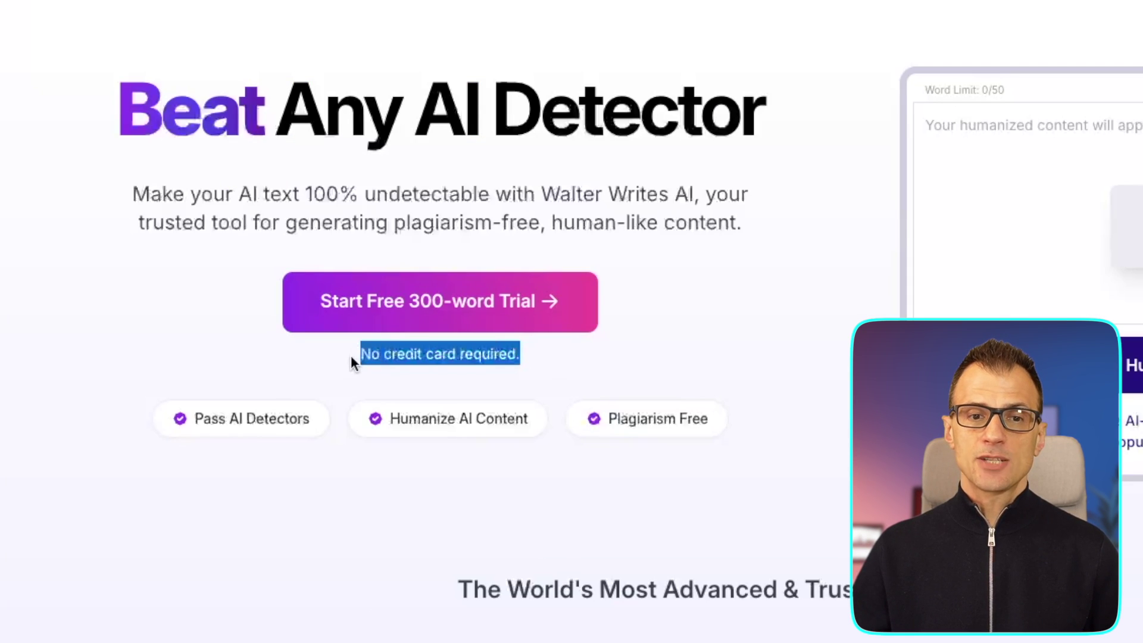
pyautogui.click(354, 362)
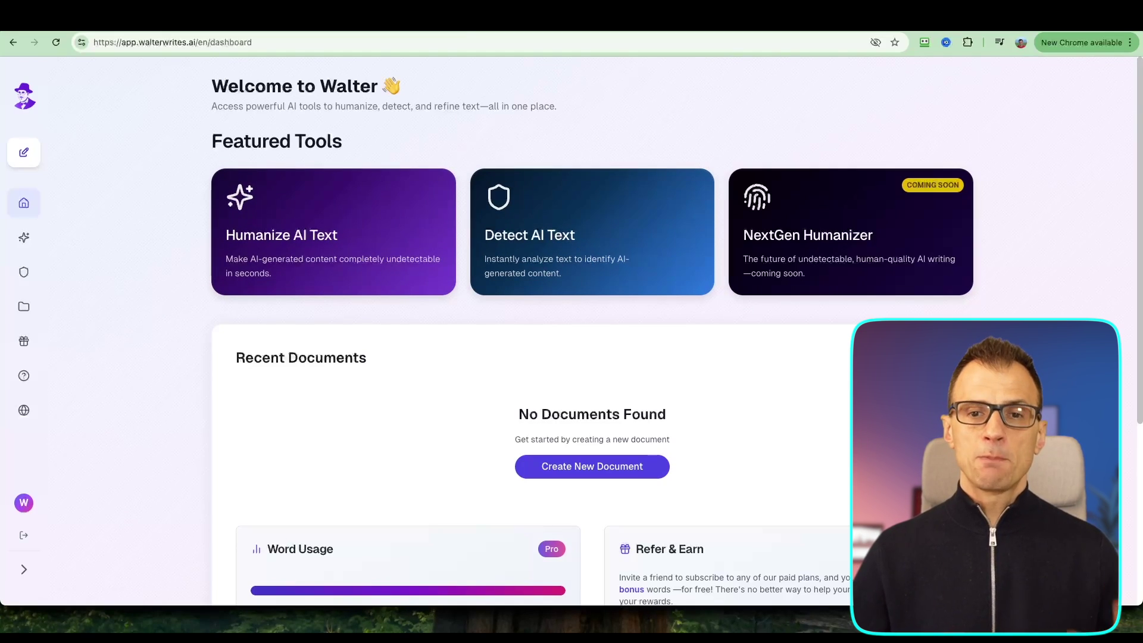
# Paste the Sydney post into Walter Writes AI's Detect AI Text tool and scan it.
pyautogui.click(521, 240)
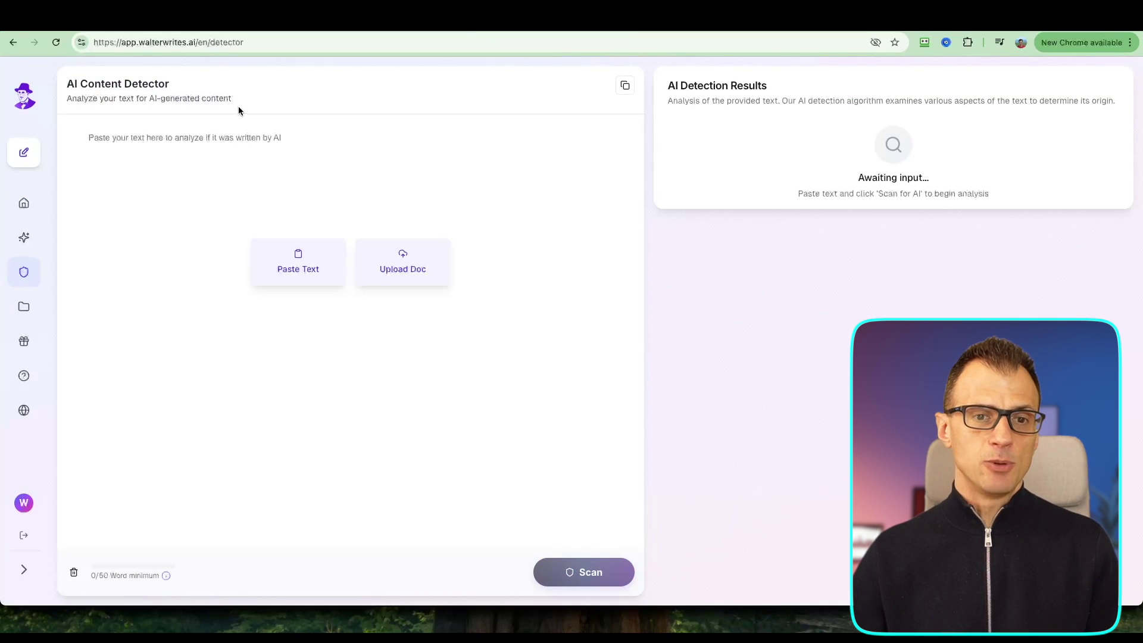
pyautogui.press('super+v')
pyautogui.scroll(-10, 528, 524)
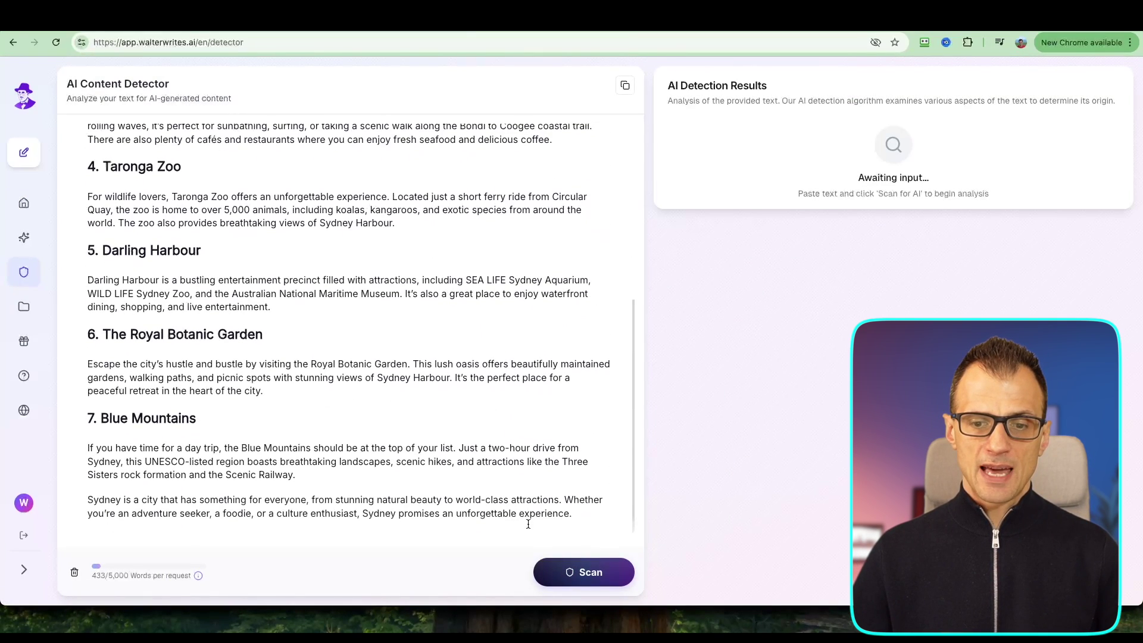
pyautogui.click(584, 571)
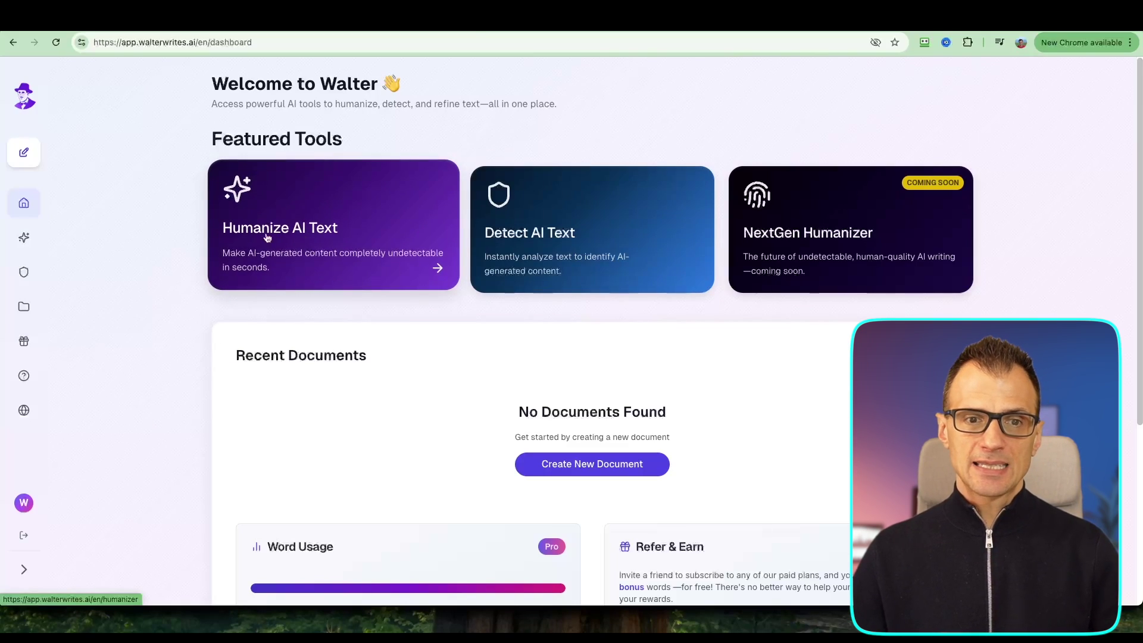
# Paste the Sydney post into Walter Writes AI's humanizer.
pyautogui.click(294, 247)
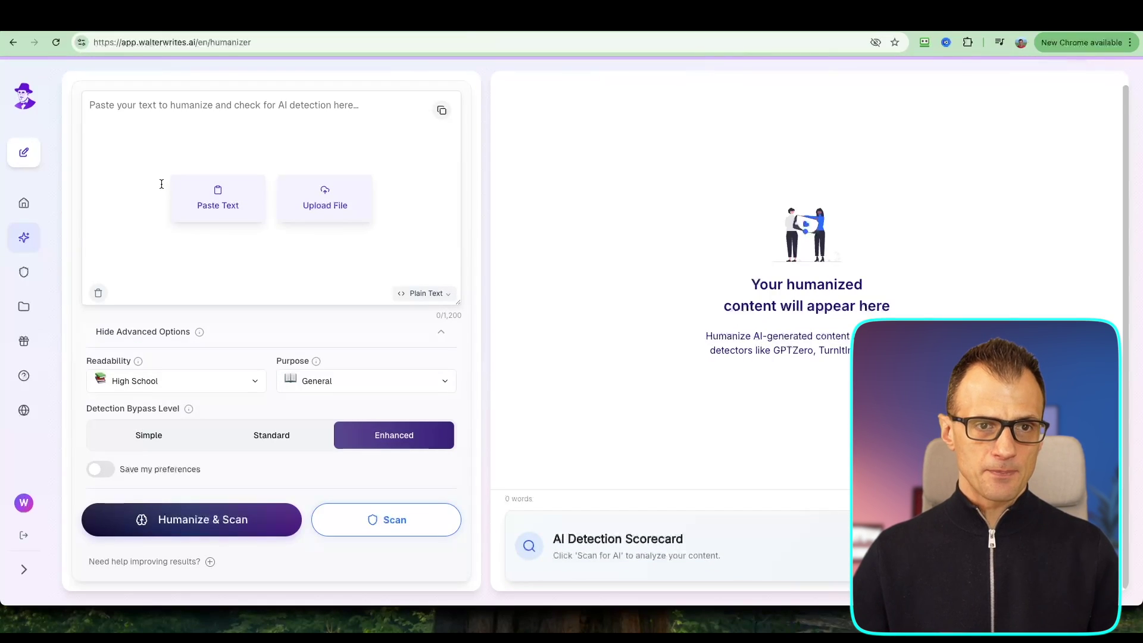
pyautogui.hotkey('ctrl', 'v')
pyautogui.scroll(10, 248, 210)
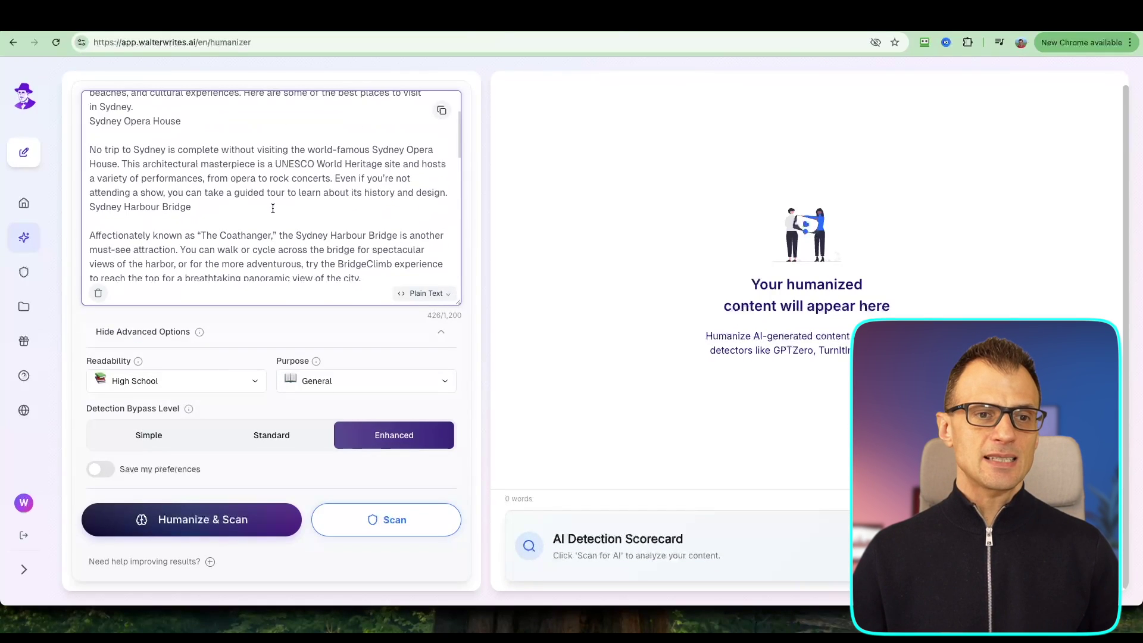
pyautogui.scroll(-10, 230, 187)
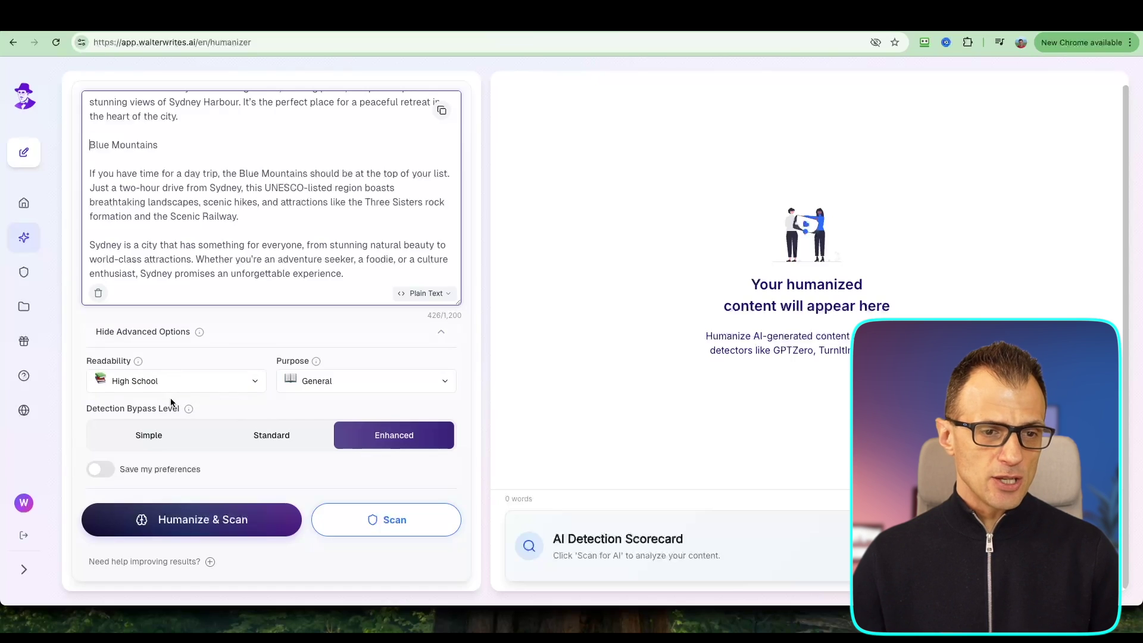
# Set the humanizer's readability level to Journalist.
pyautogui.click(152, 384)
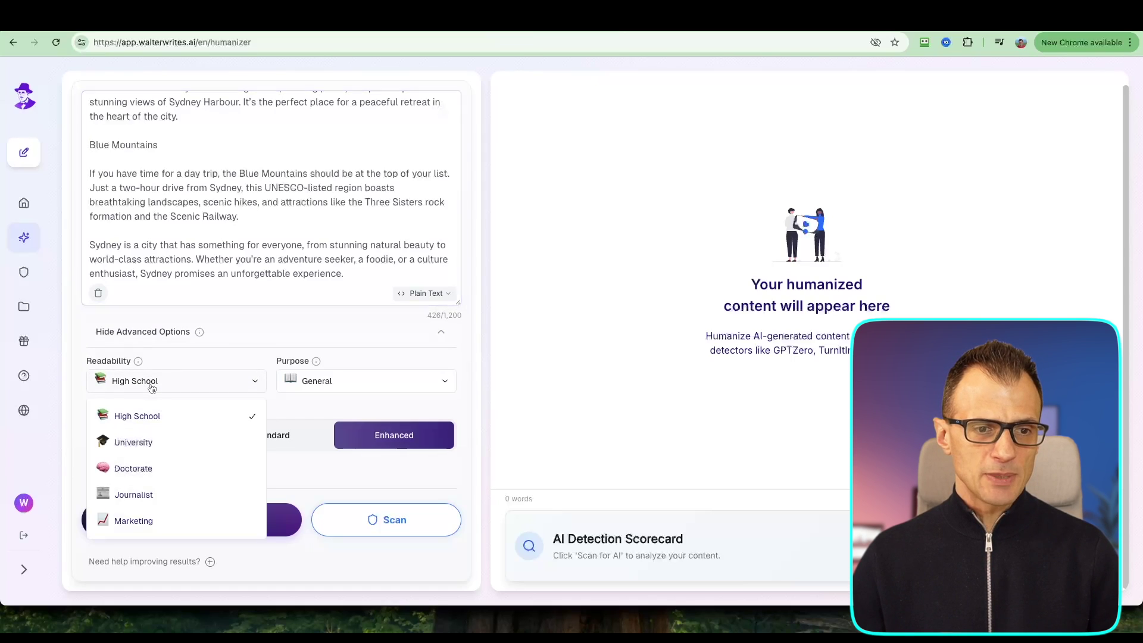
pyautogui.click(170, 371)
pyautogui.click(152, 390)
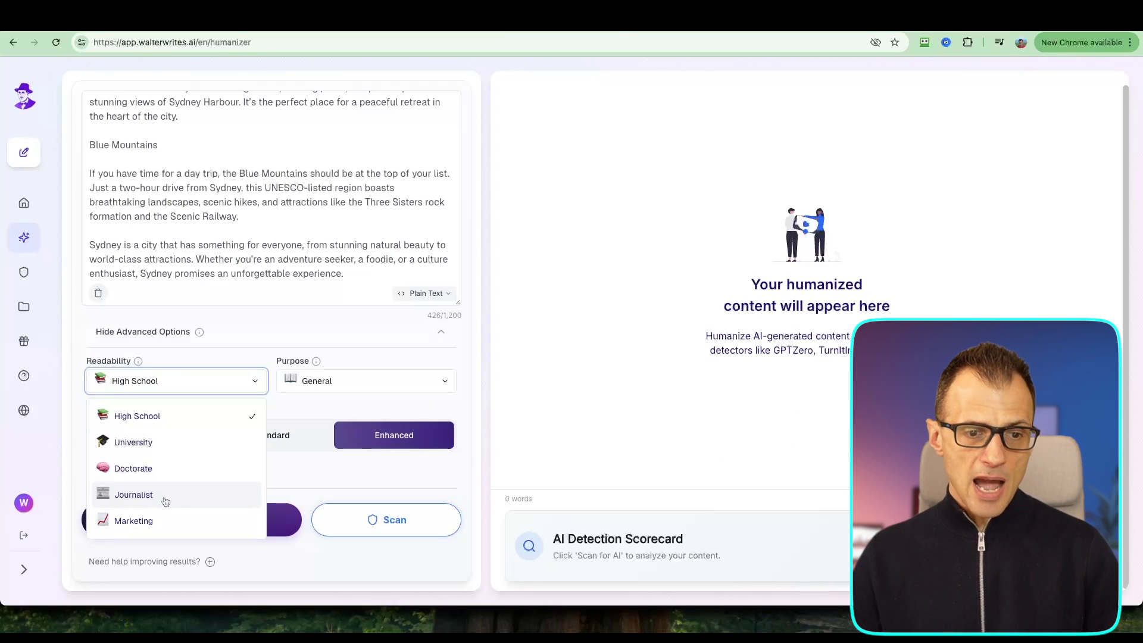
pyautogui.click(154, 497)
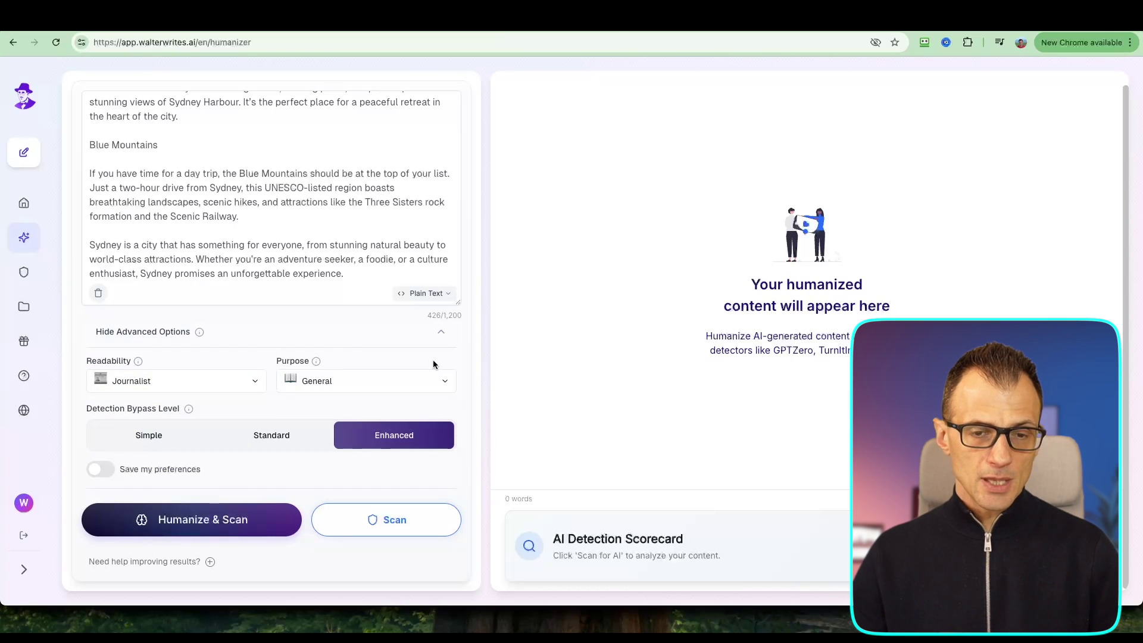
# Set the humanizer's purpose to Article.
pyautogui.click(394, 384)
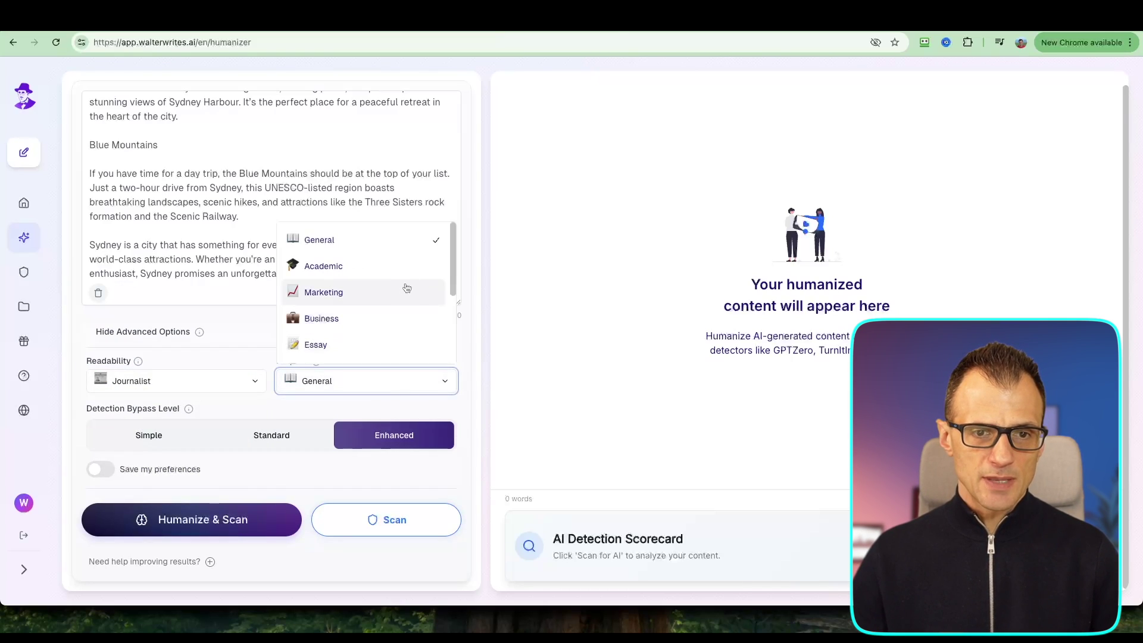
pyautogui.scroll(-1, 368, 291)
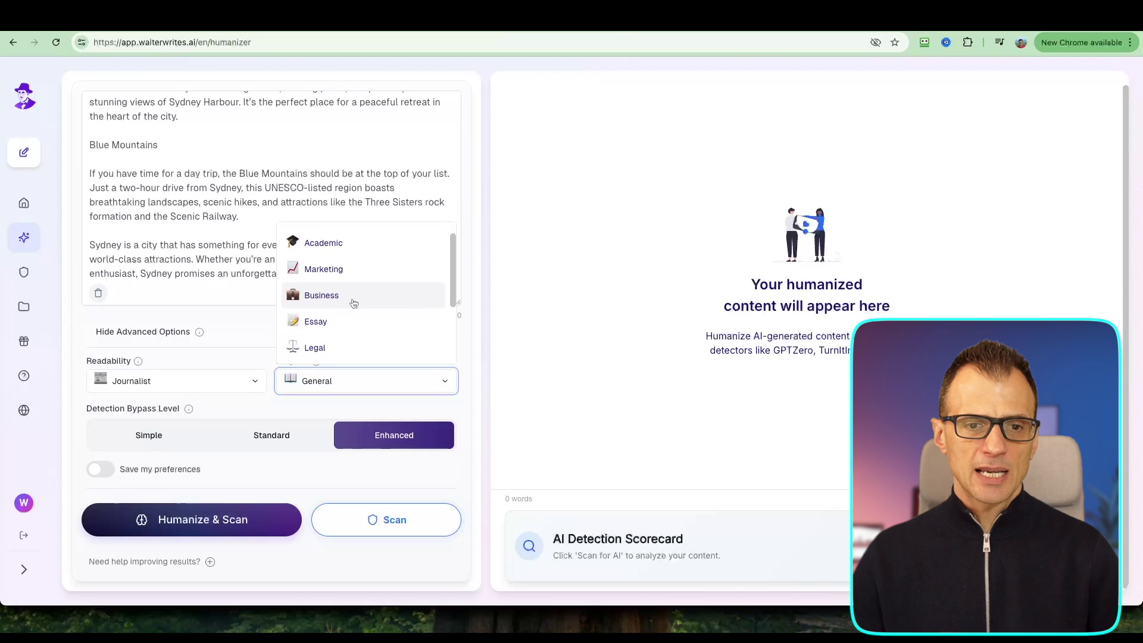
pyautogui.scroll(-2, 335, 328)
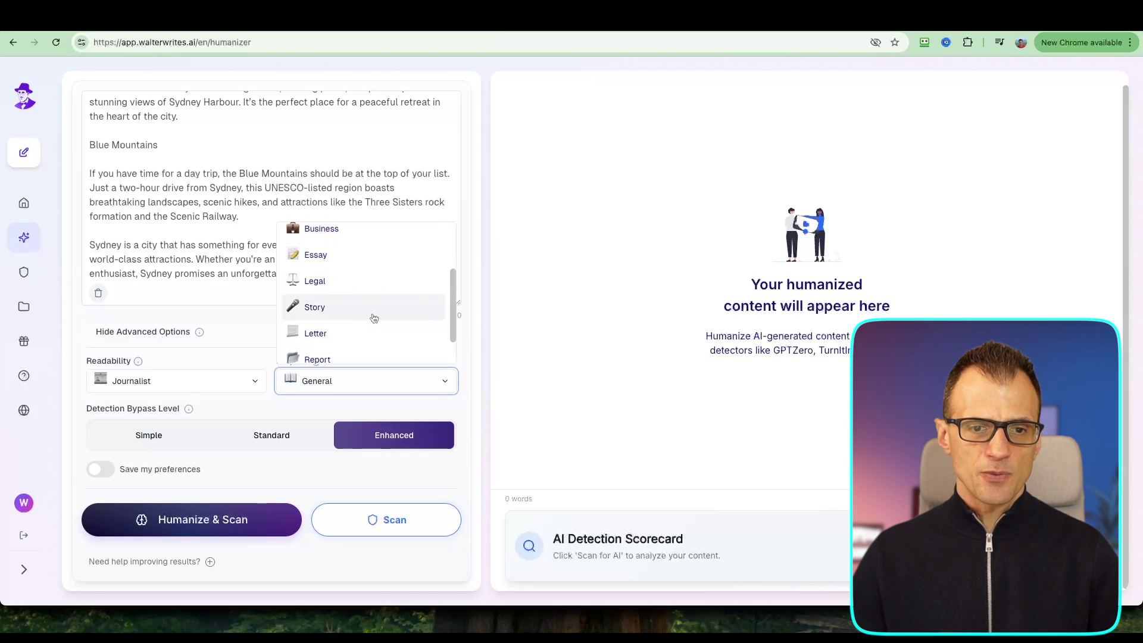
pyautogui.scroll(-1, 374, 318)
pyautogui.scroll(4, 370, 337)
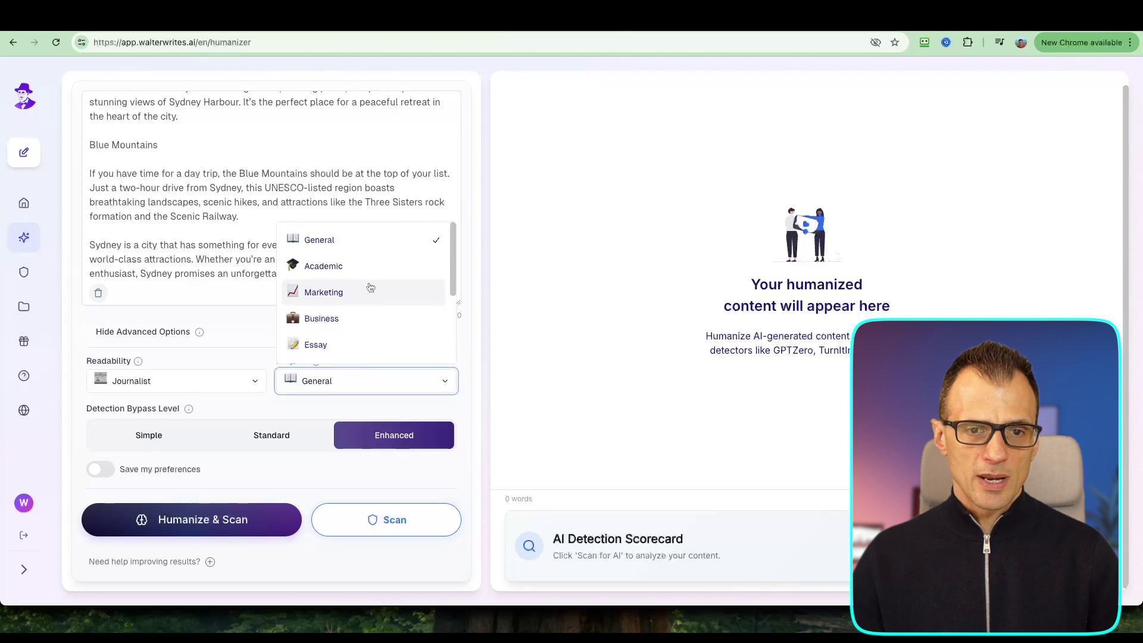
pyautogui.scroll(-3, 334, 348)
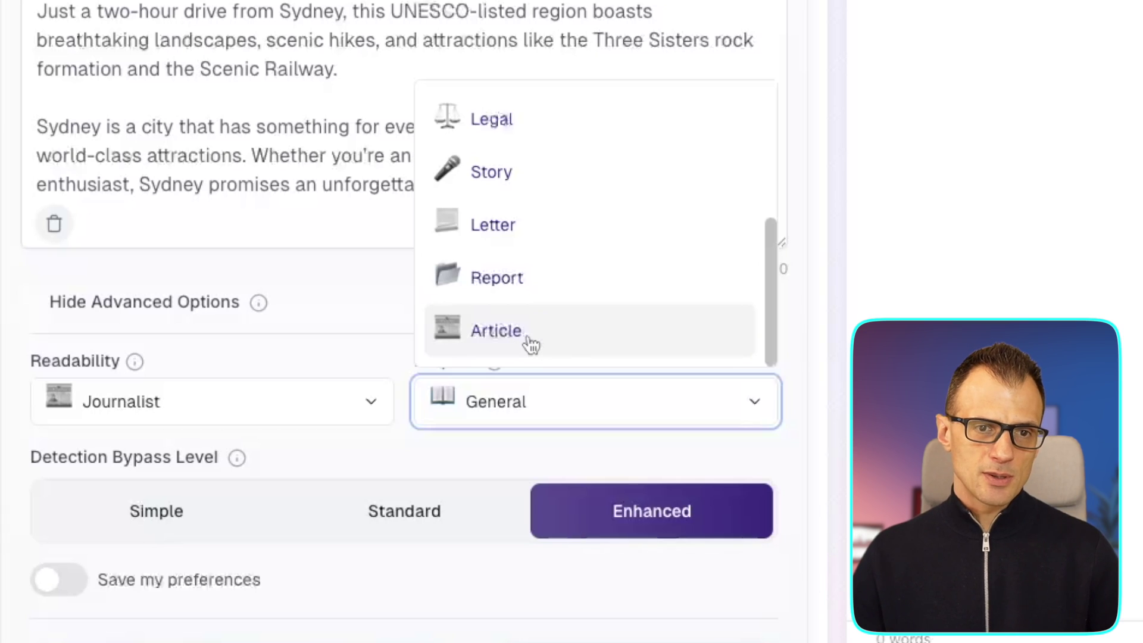
pyautogui.click(527, 340)
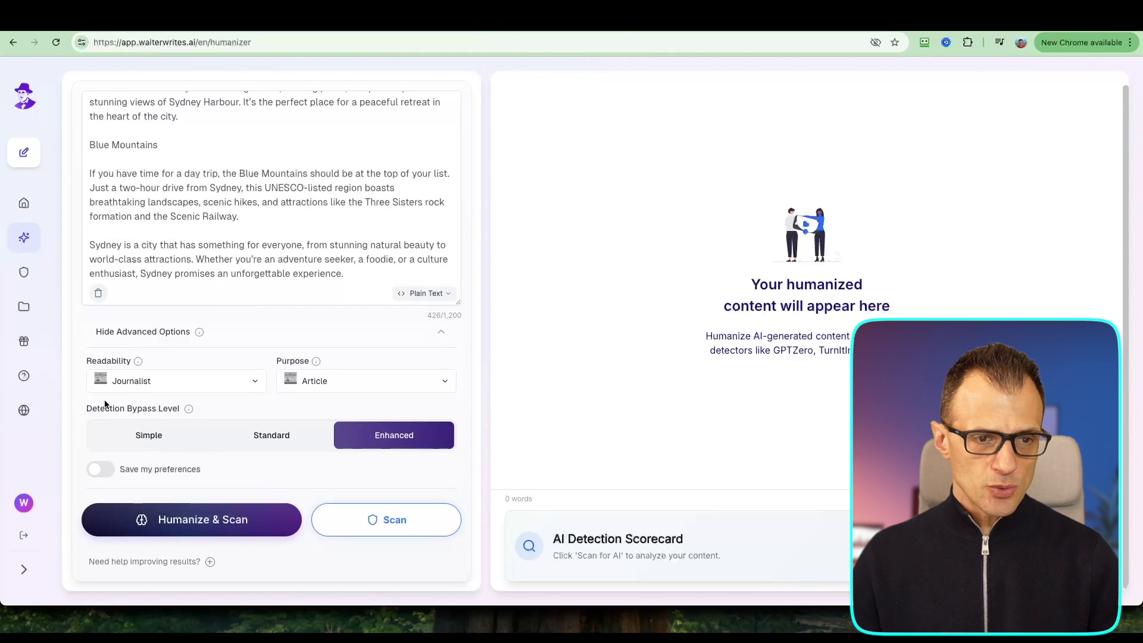
pyautogui.moveTo(186, 409)
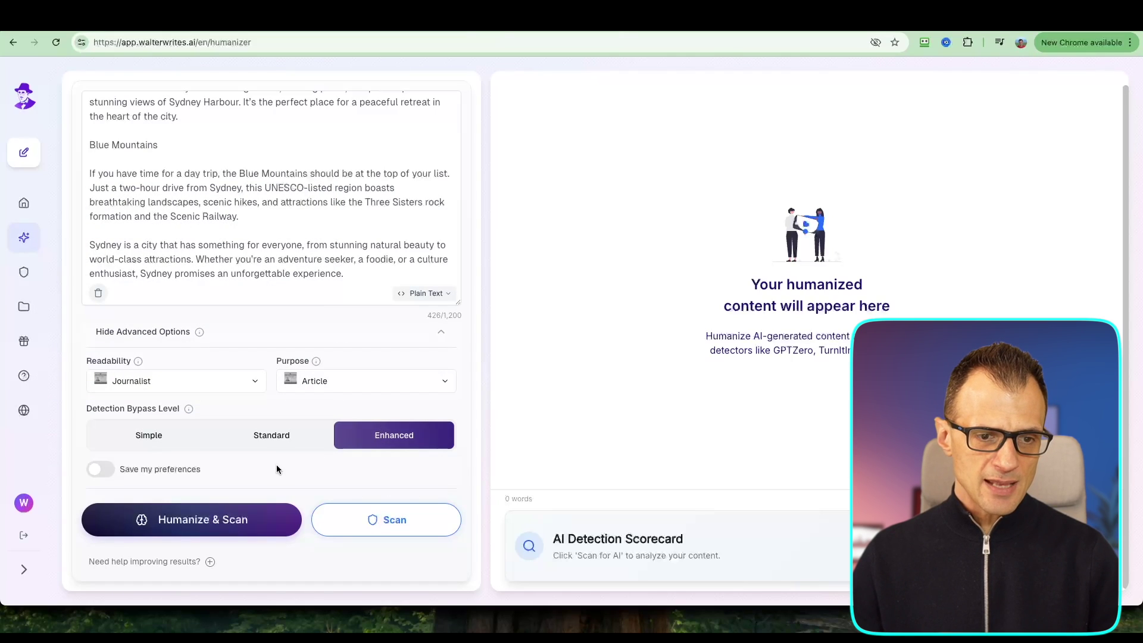
# Humanize and scan the Sydney post, then highlight the opening lines of the rewritten text.
pyautogui.click(201, 530)
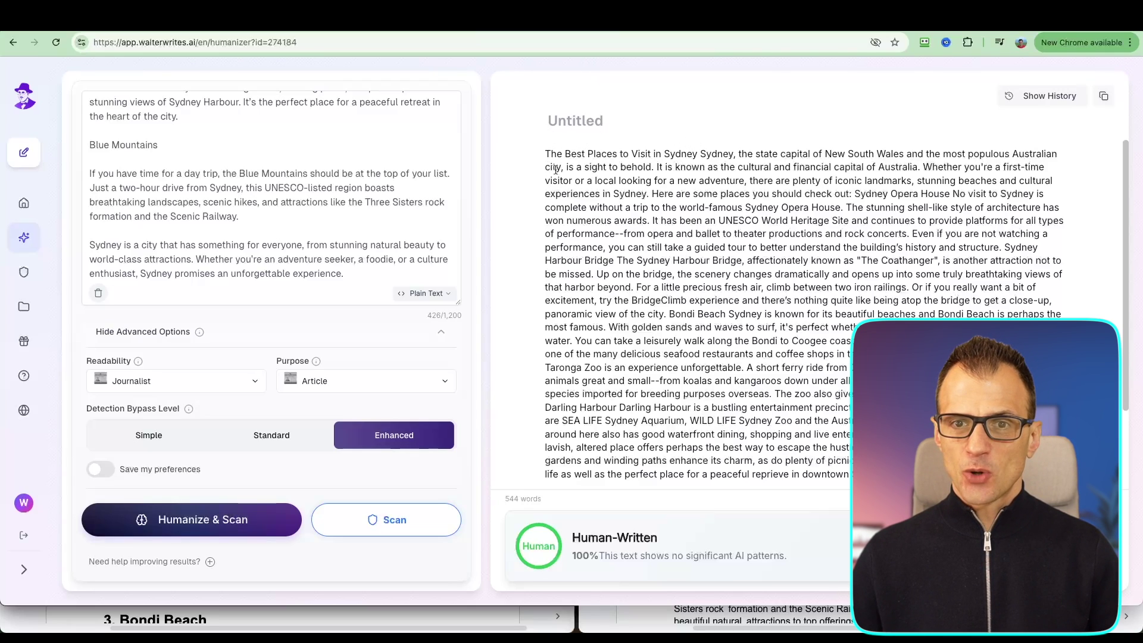
pyautogui.scroll(-3, 660, 180)
pyautogui.scroll(3, 597, 222)
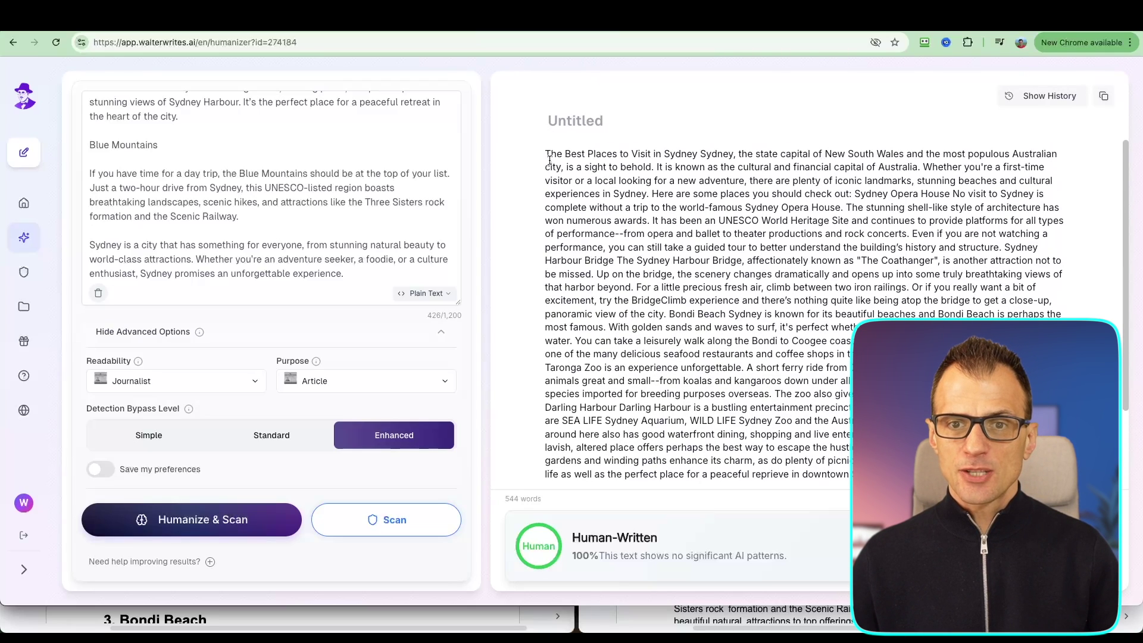
pyautogui.moveTo(546, 156); pyautogui.dragTo(774, 262)
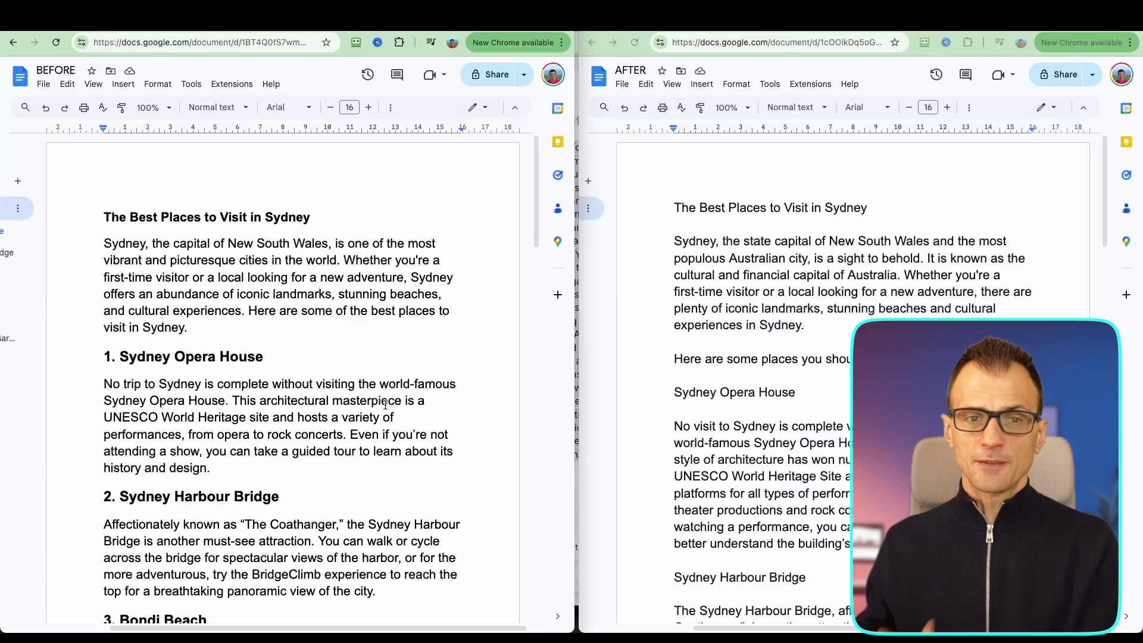
# Highlight matching opening and best-places sentences in the BEFORE and AFTER documents to compare them.
pyautogui.press('super+grave')
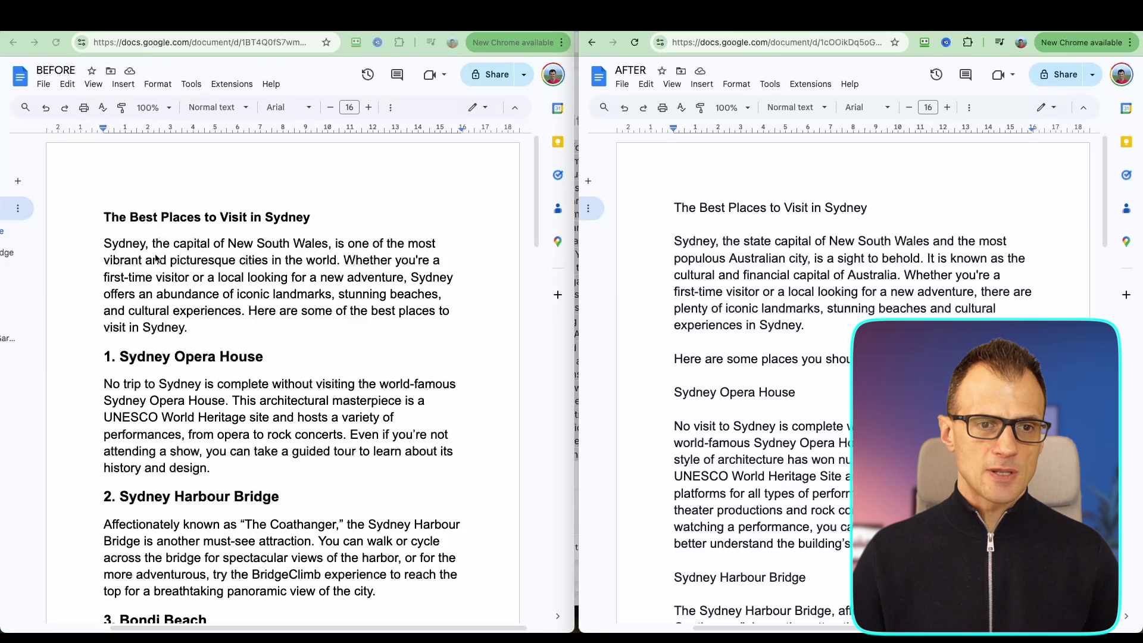
pyautogui.press('super+grave')
pyautogui.moveTo(336, 260); pyautogui.dragTo(91, 249)
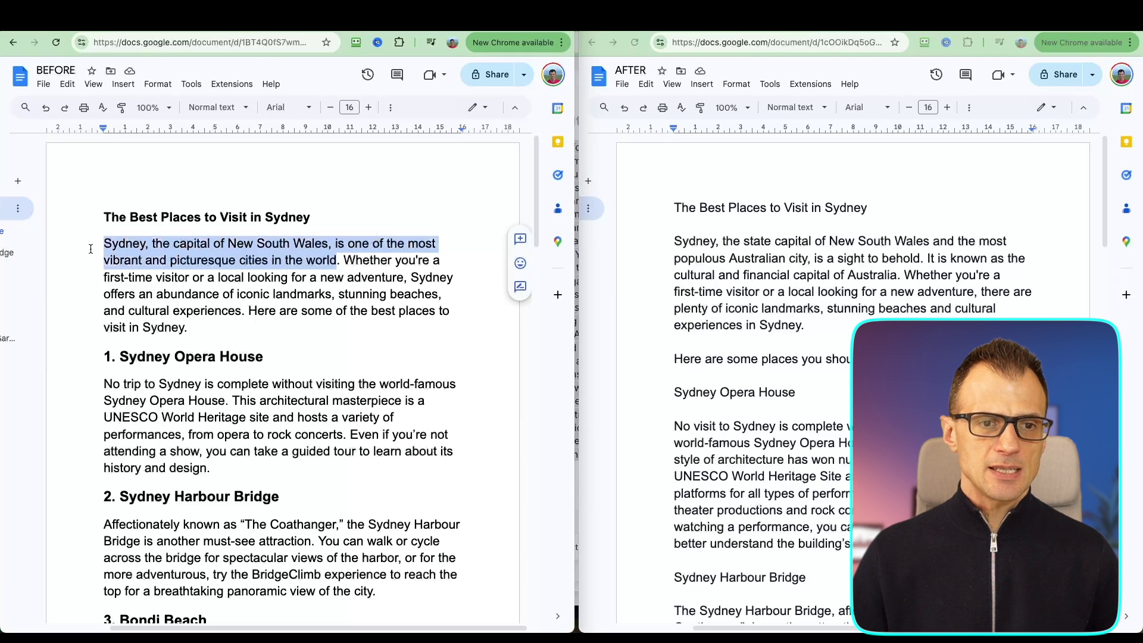
pyautogui.click(878, 247)
pyautogui.moveTo(675, 241); pyautogui.dragTo(920, 260)
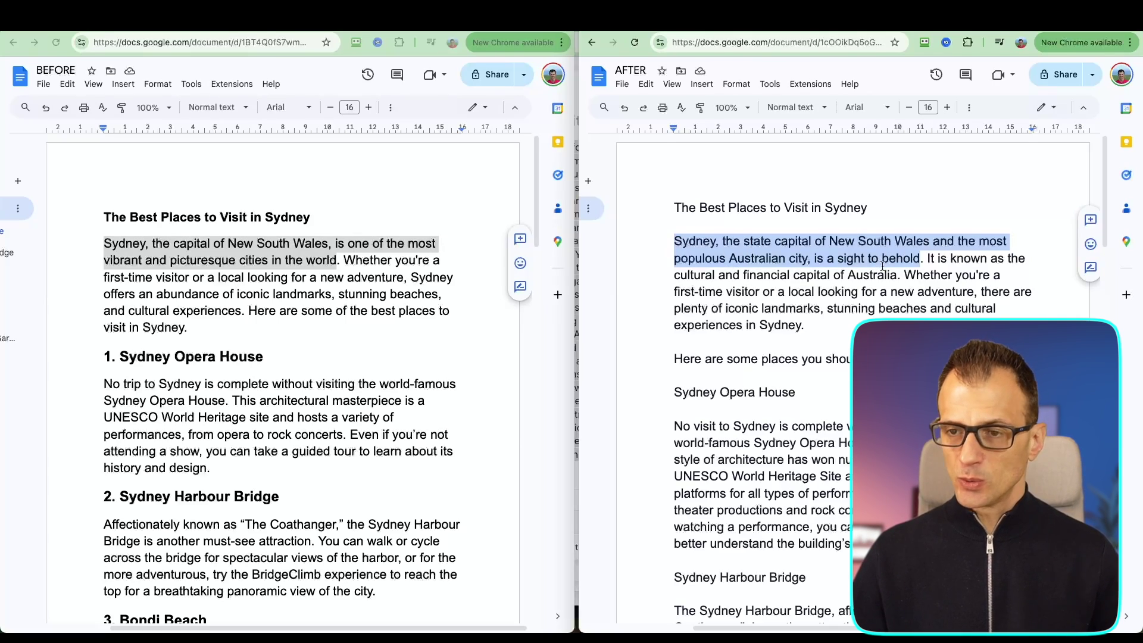
pyautogui.click(380, 290)
pyautogui.click(381, 290)
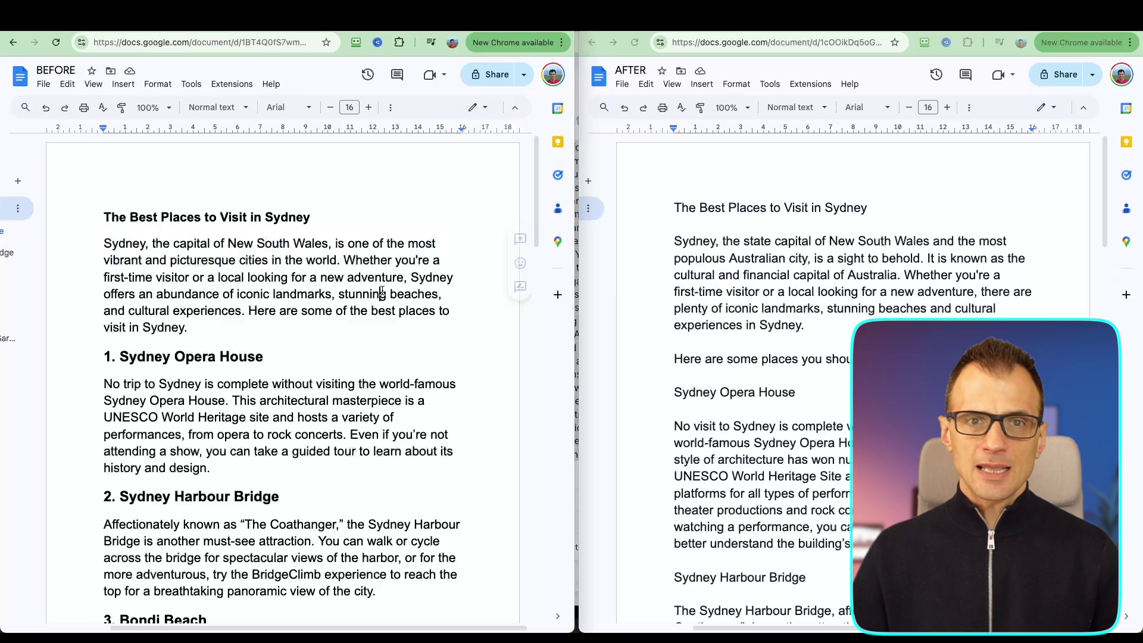
pyautogui.tripleClick(248, 312)
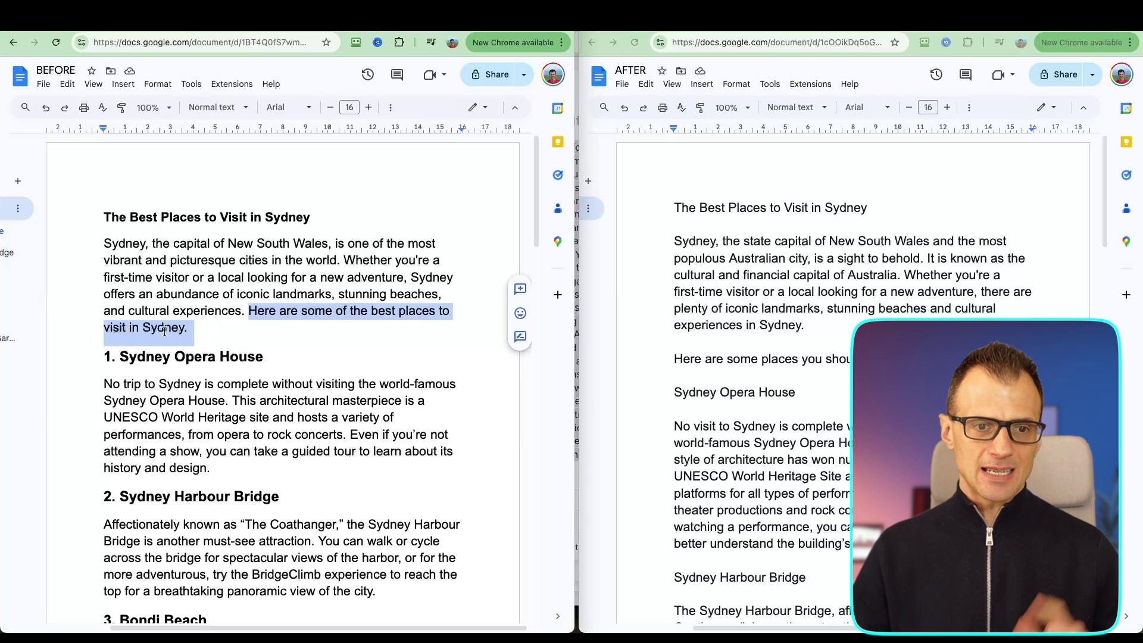
pyautogui.click(749, 347)
pyautogui.moveTo(692, 359)
pyautogui.mouseDown()
pyautogui.moveTo(905, 364)
pyautogui.moveTo(674, 359)
pyautogui.mouseUp()
pyautogui.click(819, 373)
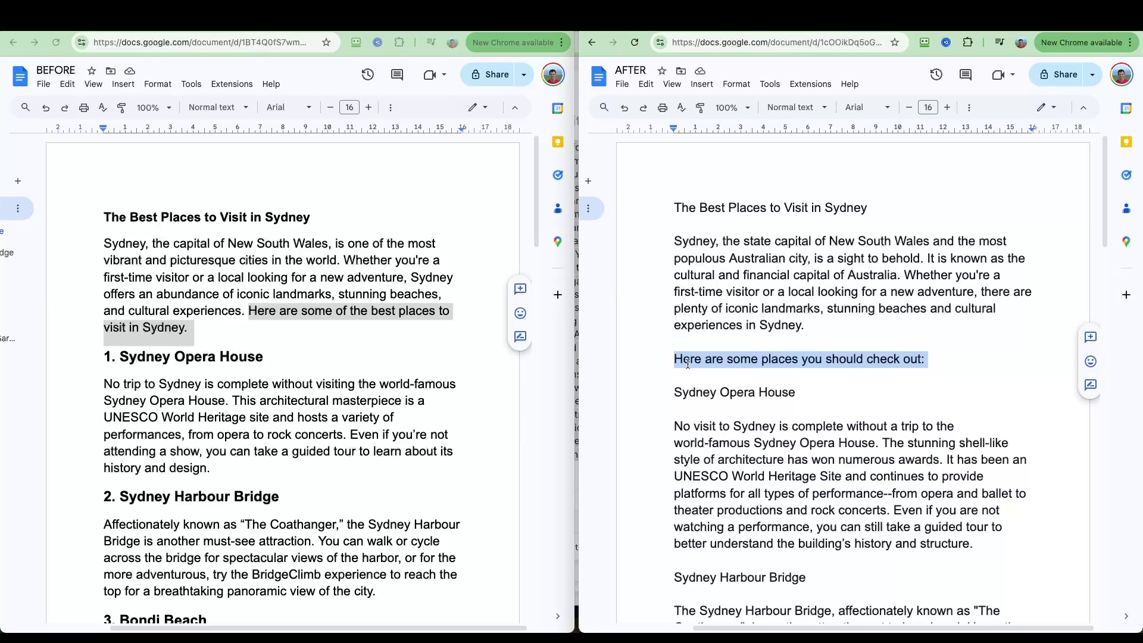
# Select and copy the entire humanized AFTER document.
pyautogui.press('super+a')
pyautogui.rightClick(765, 298)
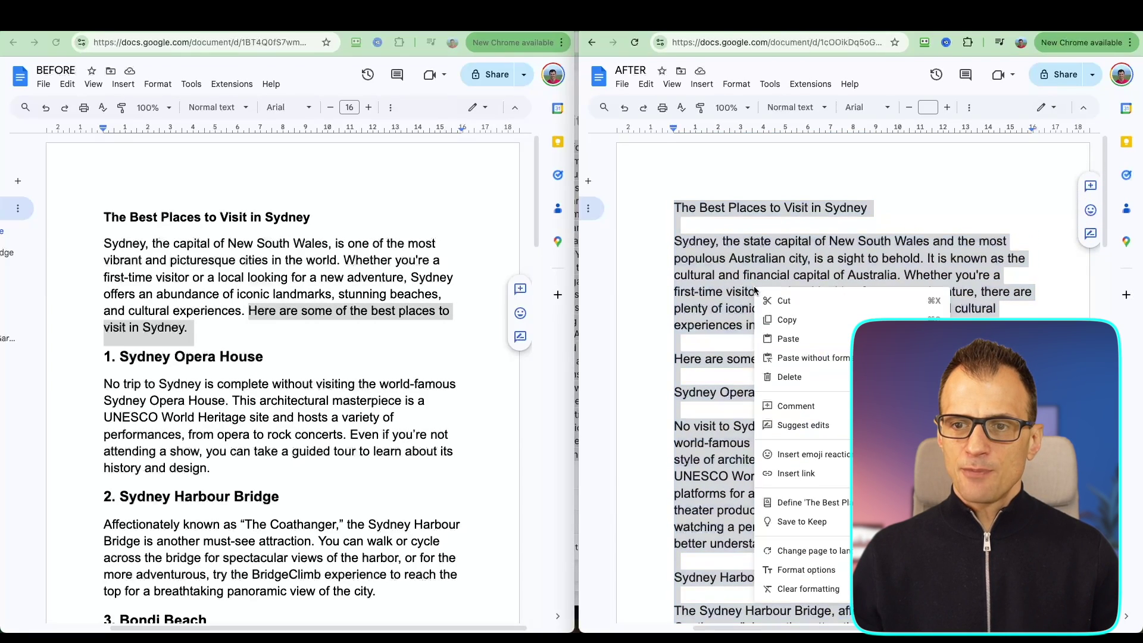
pyautogui.click(781, 321)
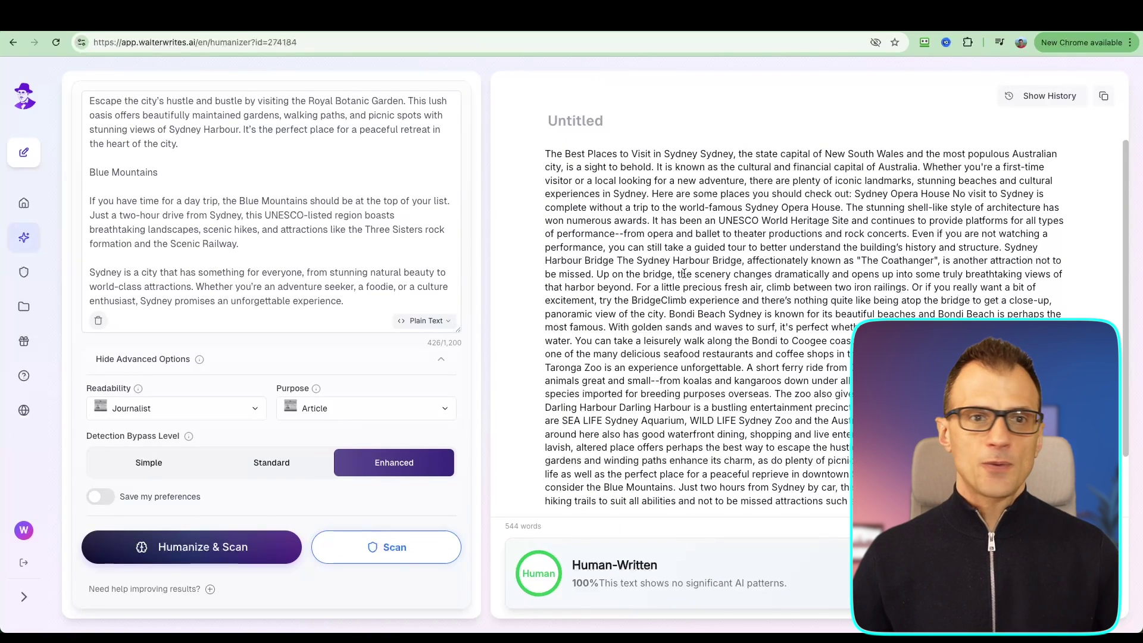
# Scroll through the humanized Sydney post result in Walter Writes AI.
pyautogui.scroll(-2, 656, 300)
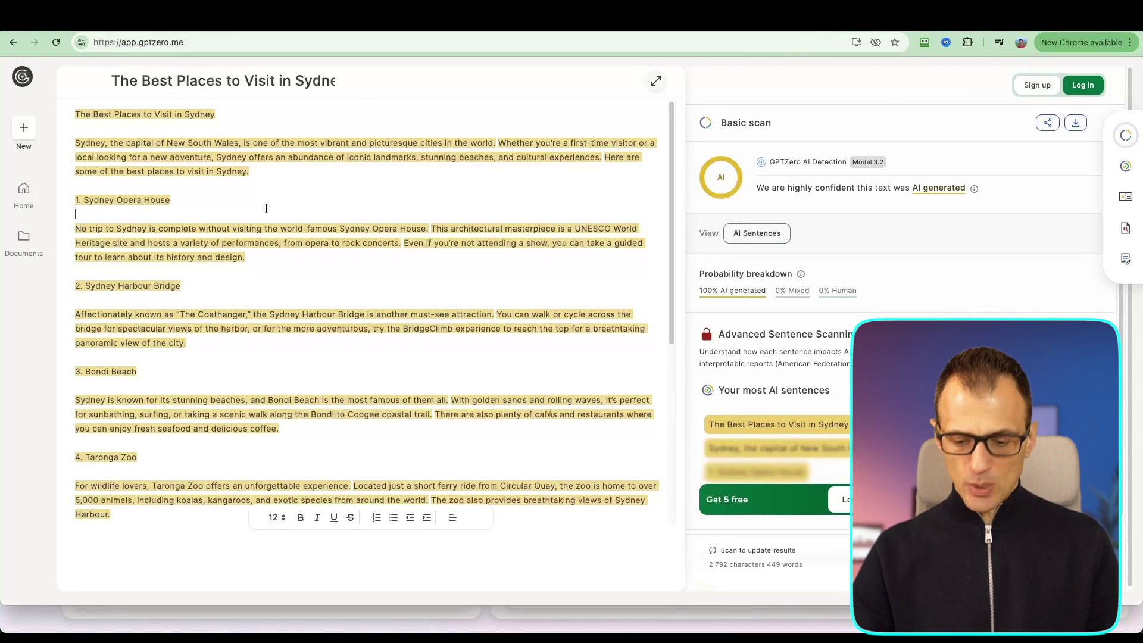
# Replace the old article in the GPTZero editor with the pasted humanized Sydney article.
pyautogui.press('super+a')
pyautogui.press('BackSpace')
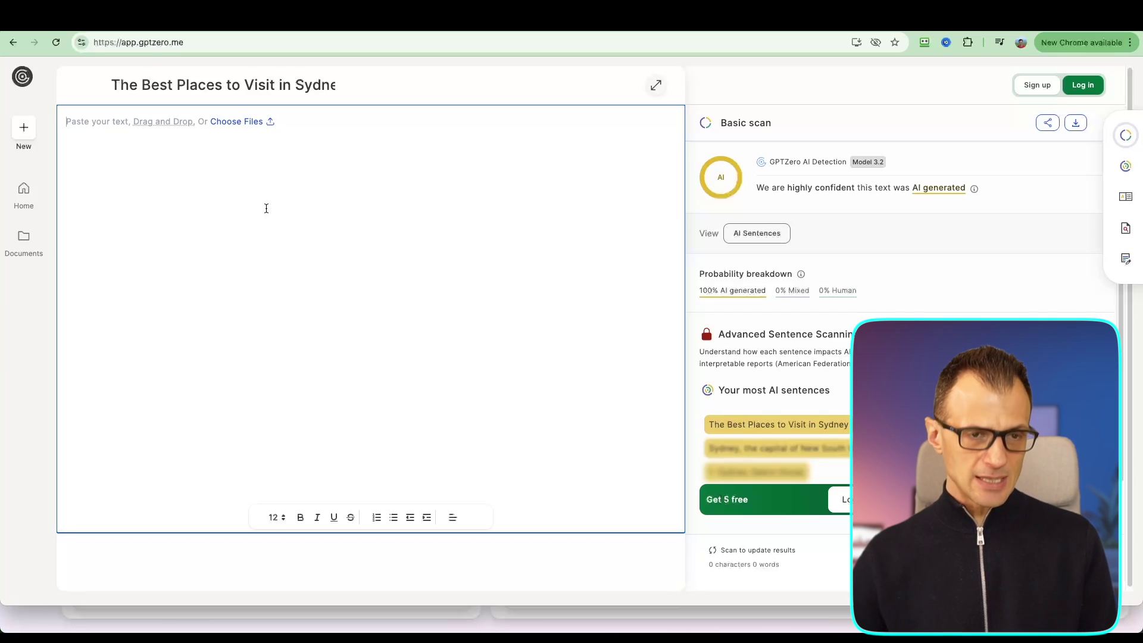
pyautogui.press('super+v')
pyautogui.scroll(-7, 357, 381)
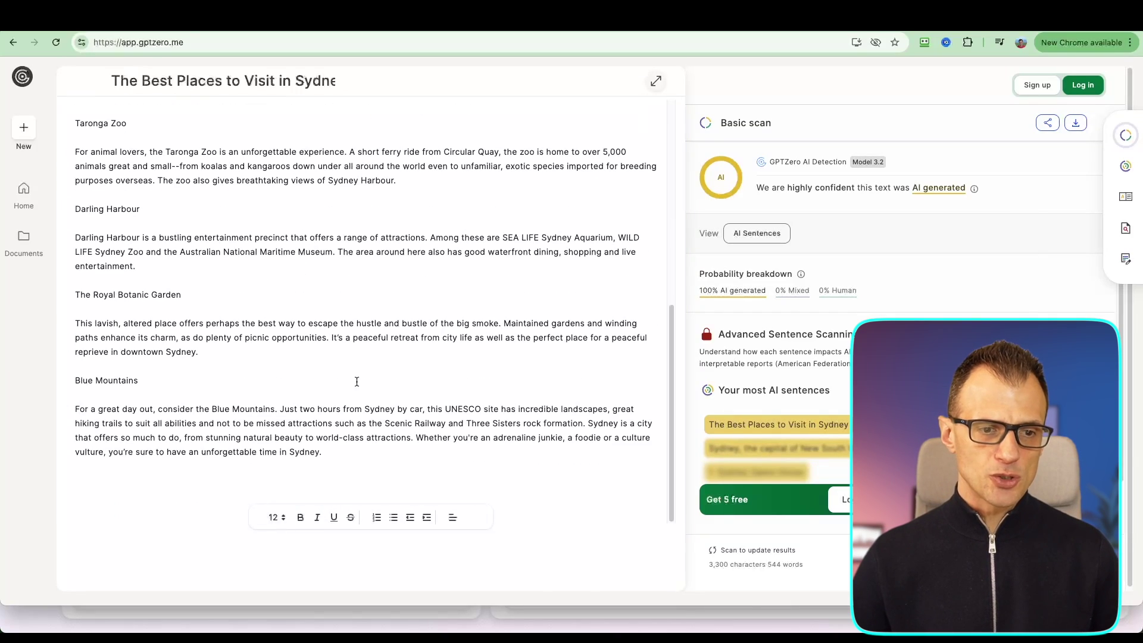
pyautogui.scroll(7, 569, 303)
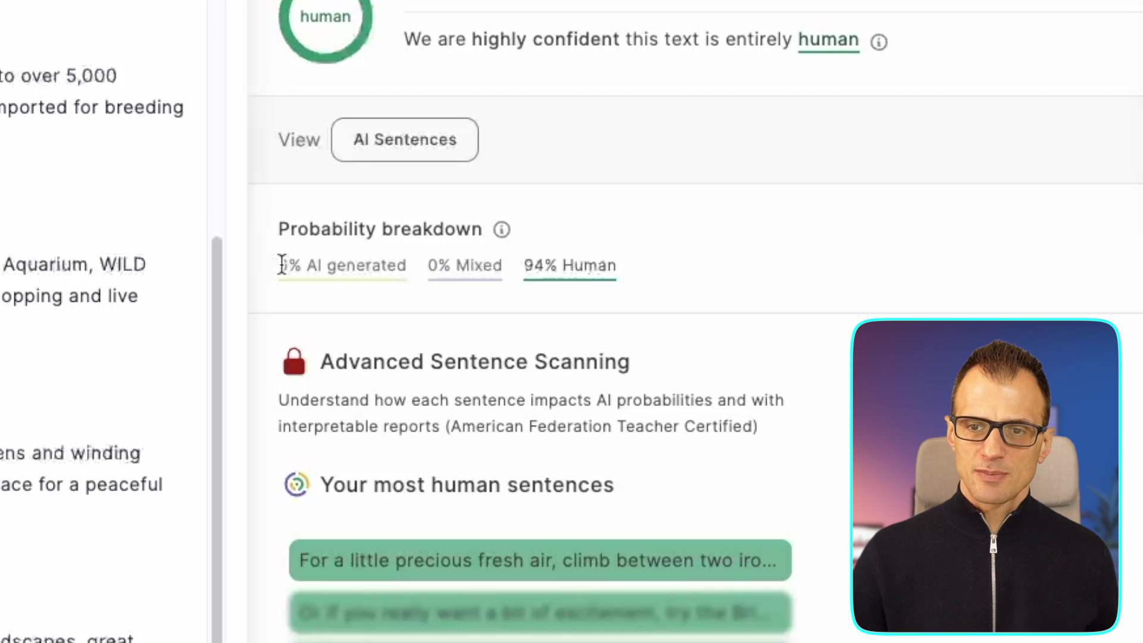
# Highlight GPTZero's 6% AI generated and 94% Human scores.
pyautogui.moveTo(699, 292); pyautogui.dragTo(756, 295)
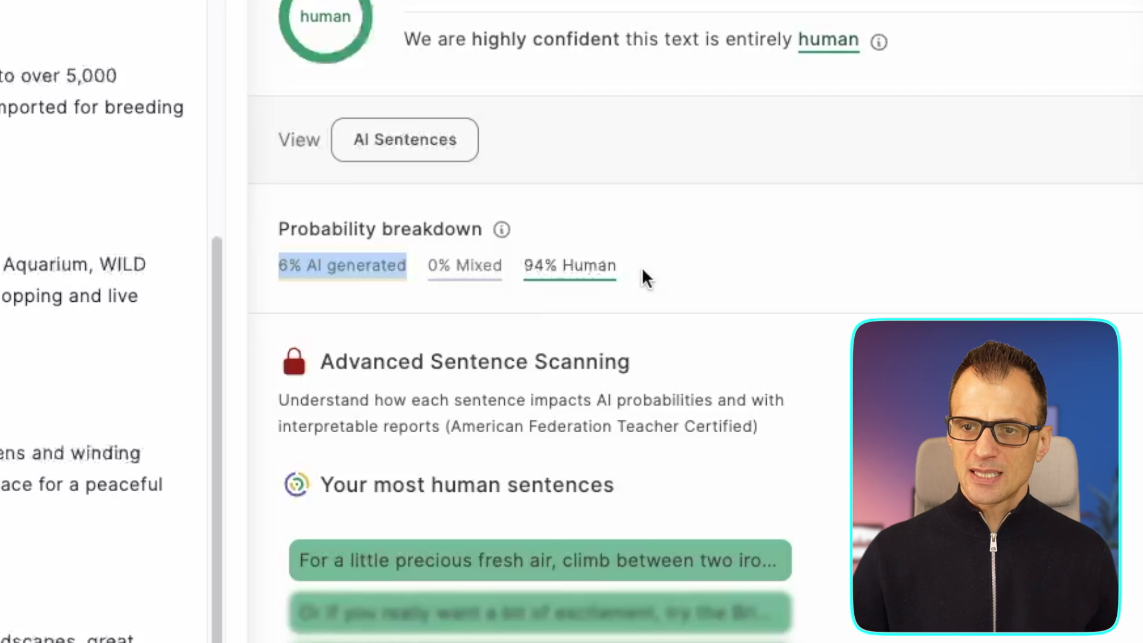
pyautogui.moveTo(622, 268); pyautogui.dragTo(522, 269)
pyautogui.click(708, 282)
pyautogui.scroll(-1, 700, 284)
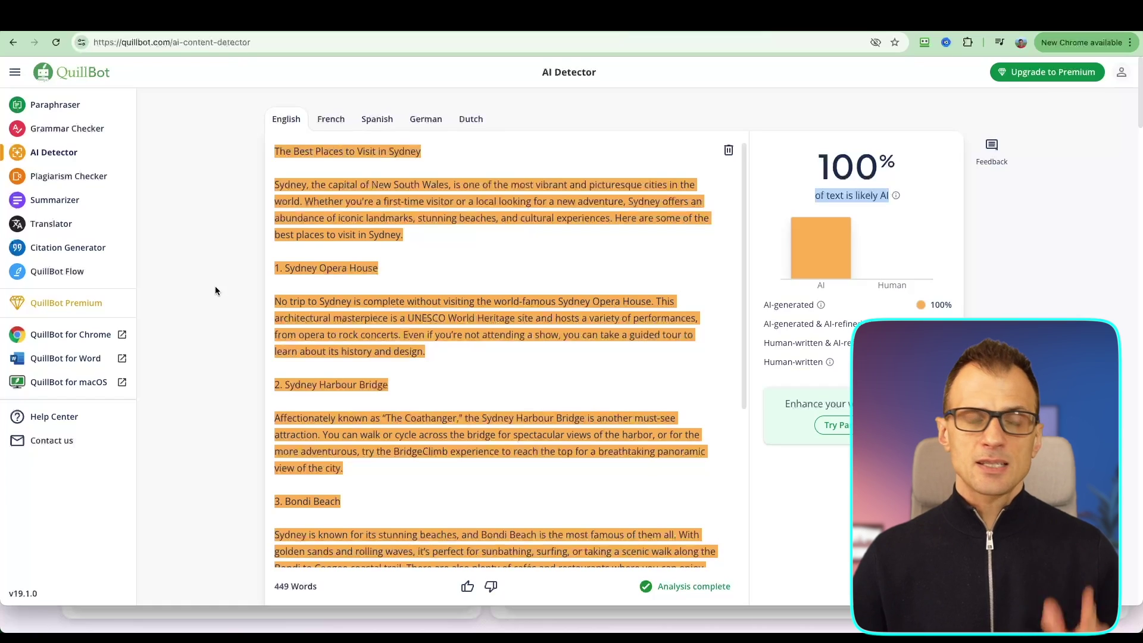
# Swap QuillBot's input for the humanized 544-word Sydney article and run AI detection.
pyautogui.click(206, 320)
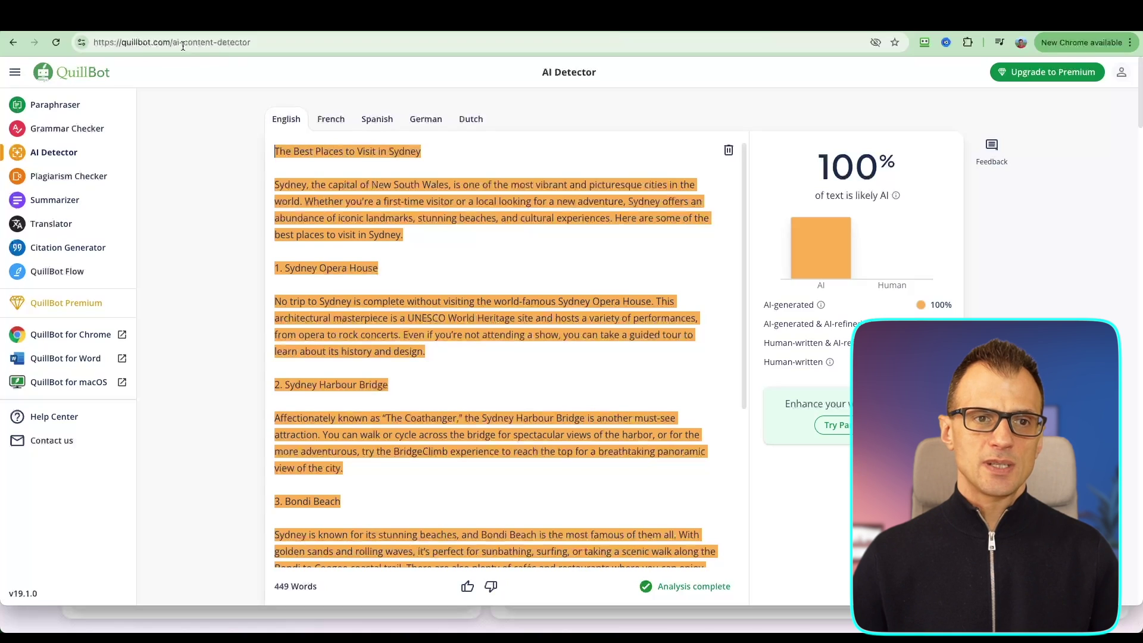
pyautogui.click(459, 247)
pyautogui.press('super+a')
pyautogui.press('BackSpace')
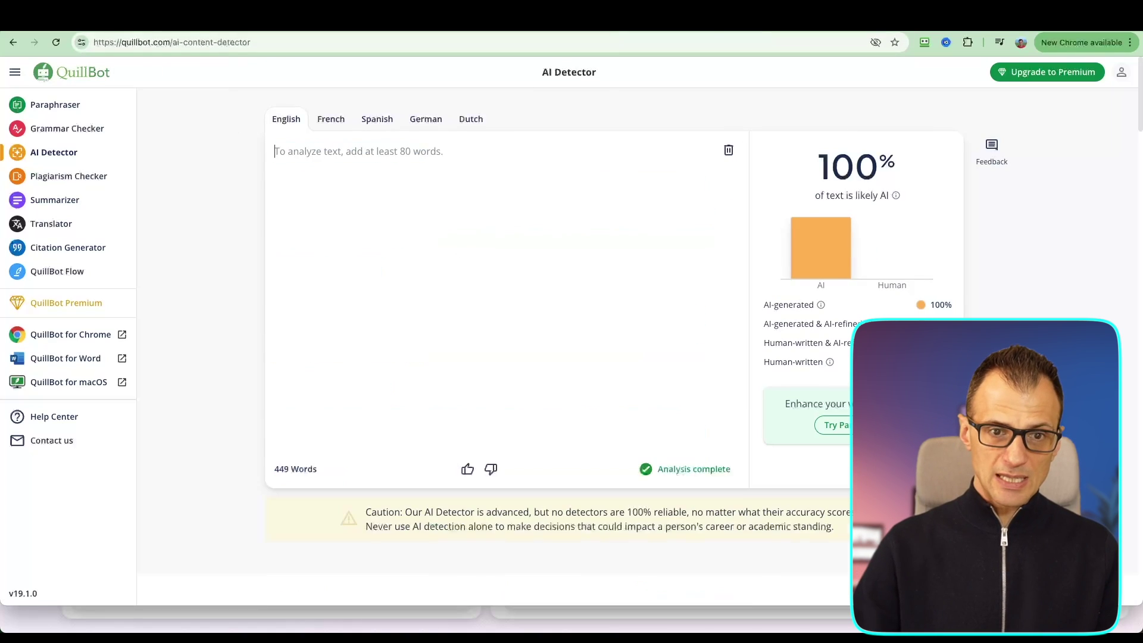
pyautogui.press('super+v')
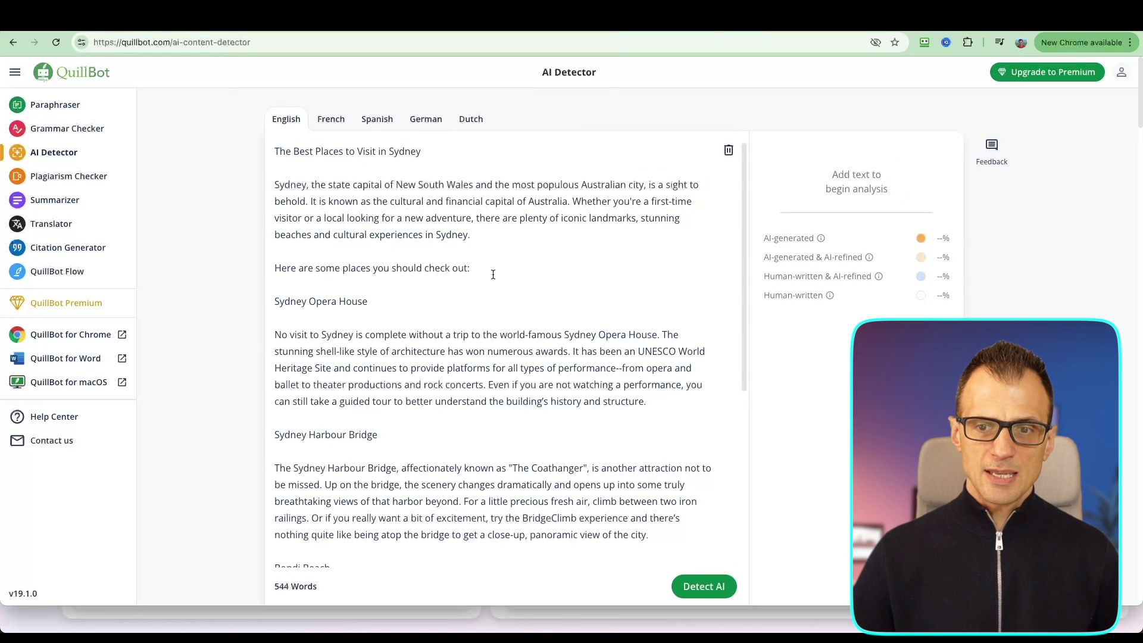
pyautogui.scroll(-5, 493, 273)
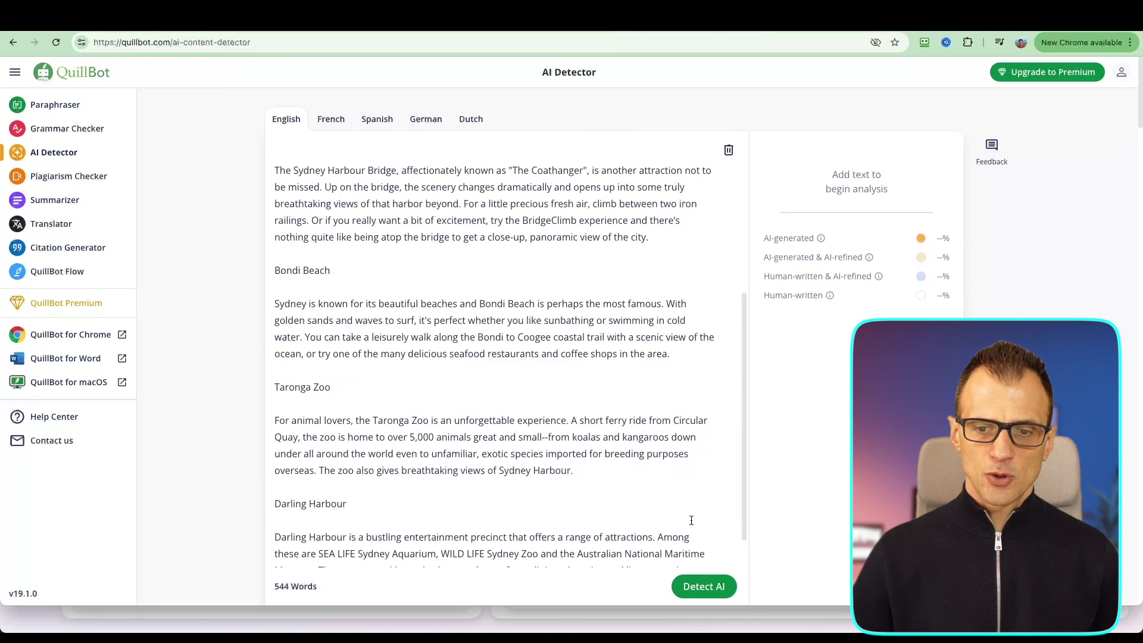
pyautogui.click(702, 588)
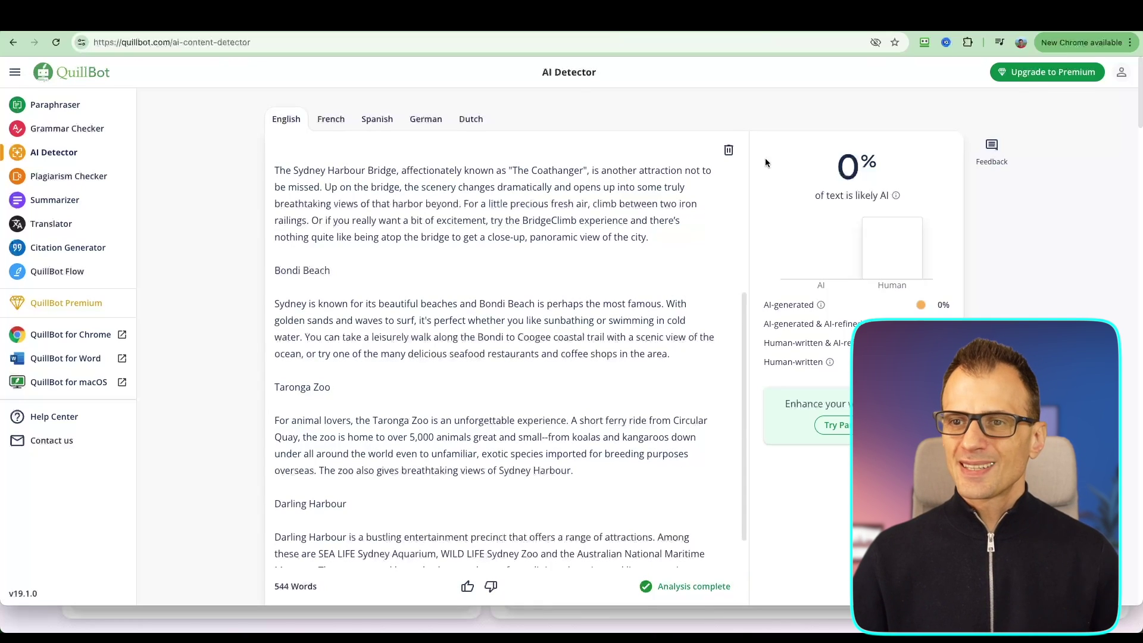
# Highlight the 0% likely AI result and the 100% Human-written category.
pyautogui.moveTo(845, 160); pyautogui.dragTo(874, 163)
pyautogui.moveTo(813, 197); pyautogui.dragTo(889, 196)
pyautogui.click(825, 144)
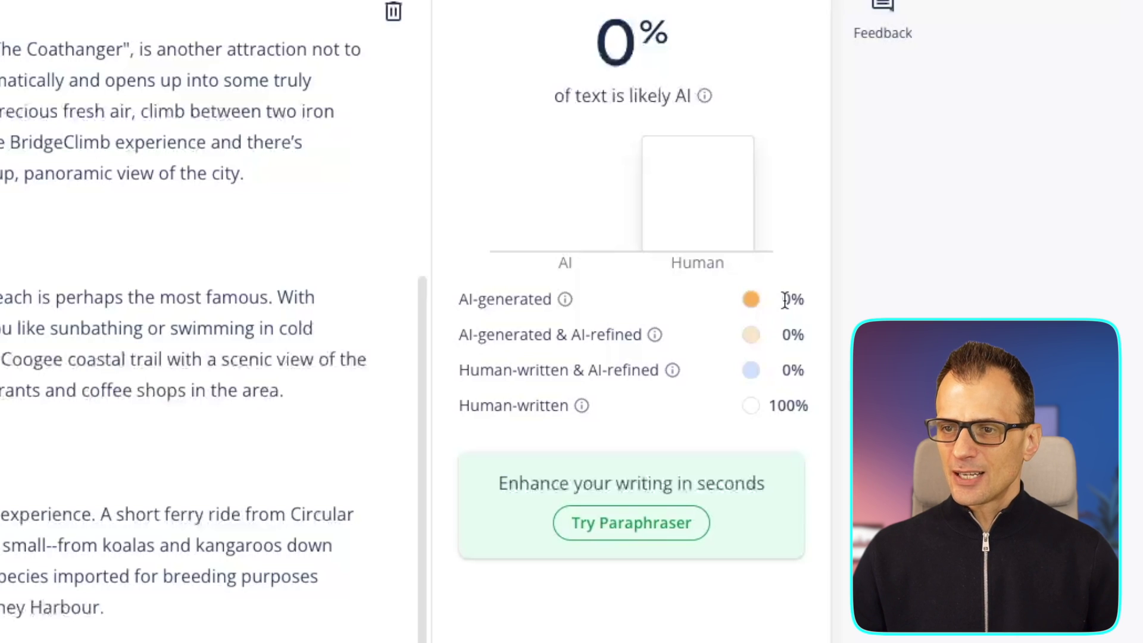
pyautogui.moveTo(460, 336); pyautogui.dragTo(632, 336)
pyautogui.moveTo(460, 370); pyautogui.dragTo(664, 377)
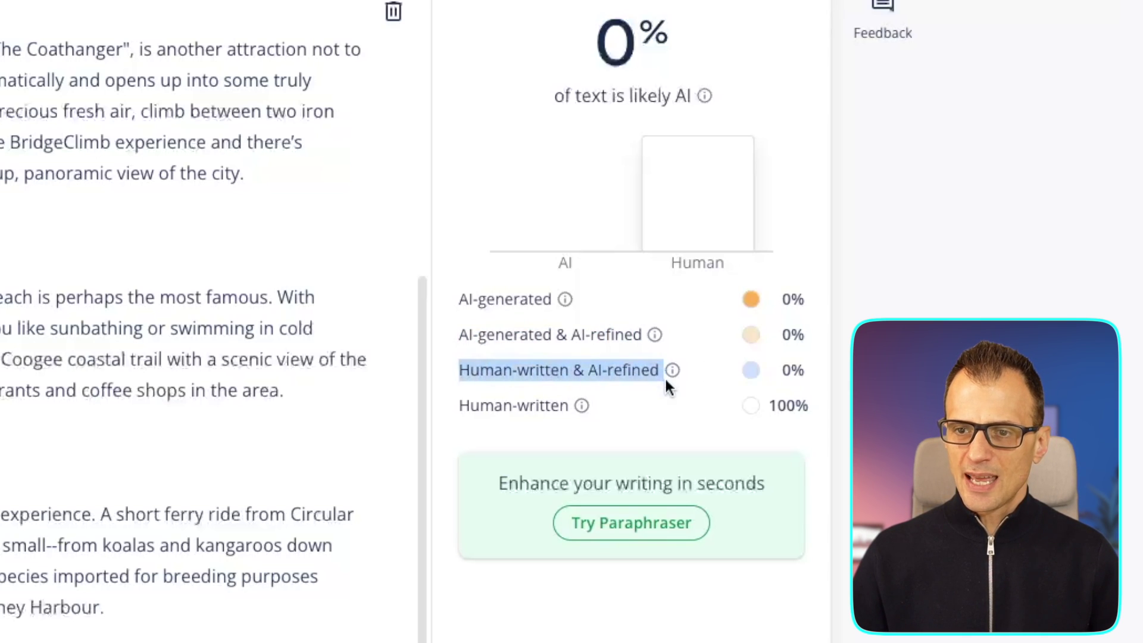
pyautogui.click(811, 380)
pyautogui.moveTo(460, 406); pyautogui.dragTo(655, 412)
pyautogui.moveTo(808, 406); pyautogui.dragTo(767, 410)
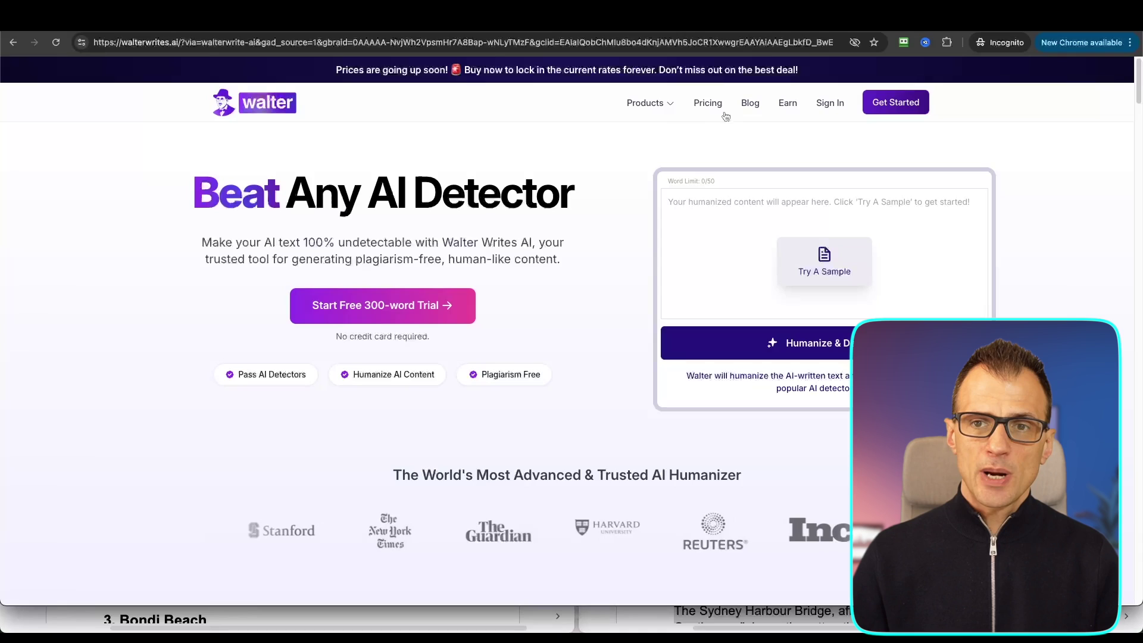
# Go to Walter Writes AI's Pricing page from the top navigation bar.
pyautogui.click(698, 105)
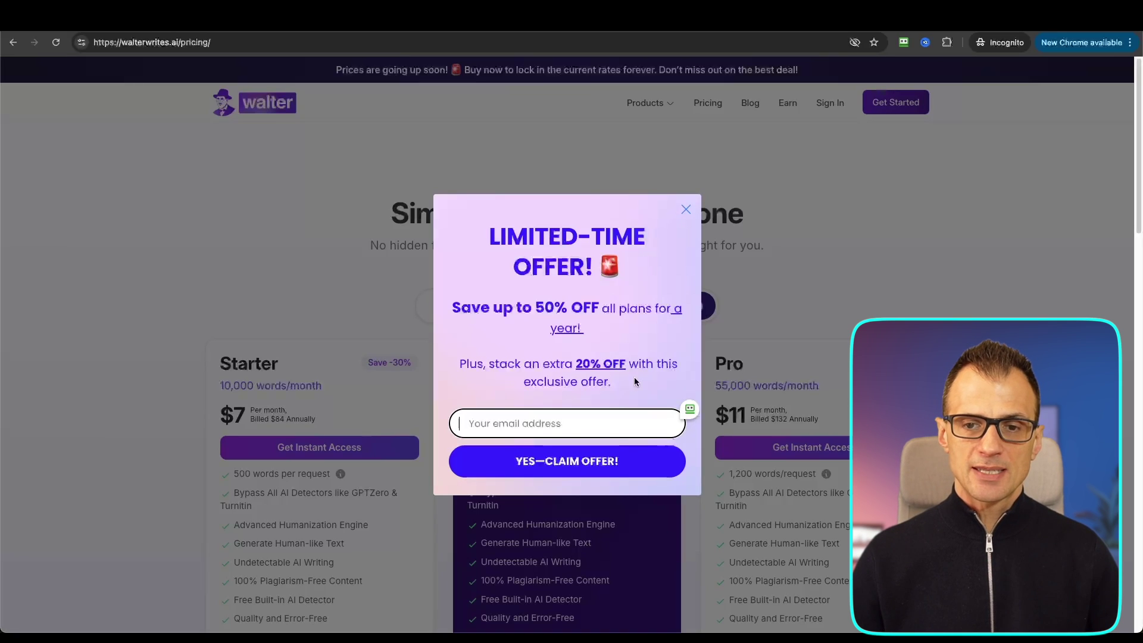
# Dismiss the offer popup and show monthly prices: Starter $10, Unlimited $56, Pro $19.
pyautogui.click(685, 210)
pyautogui.scroll(-3, 179, 311)
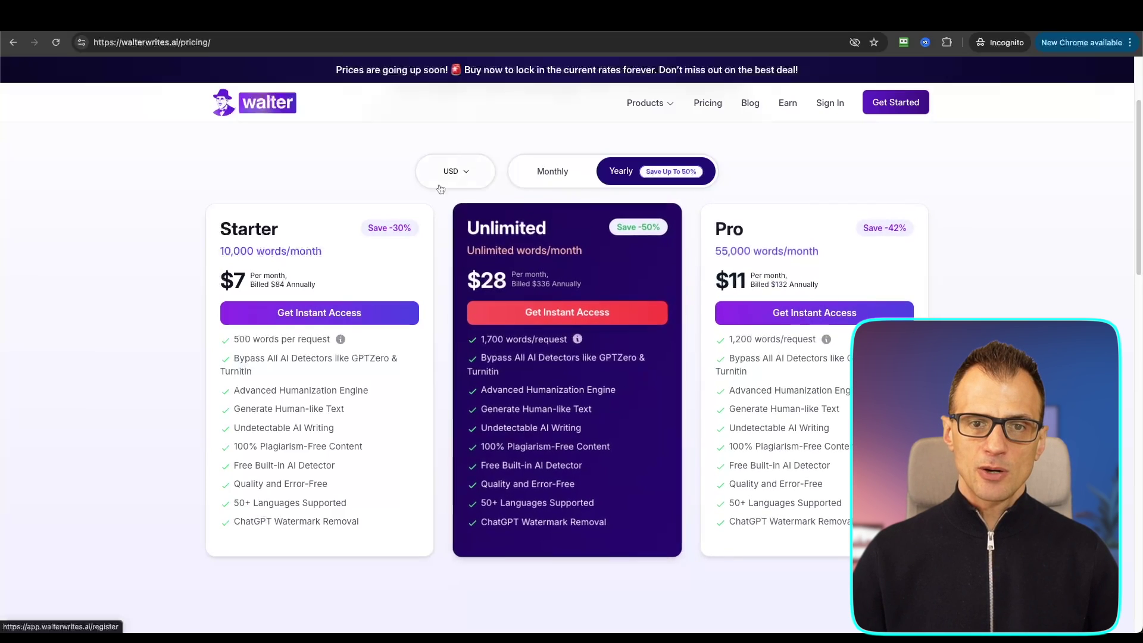
pyautogui.click(552, 178)
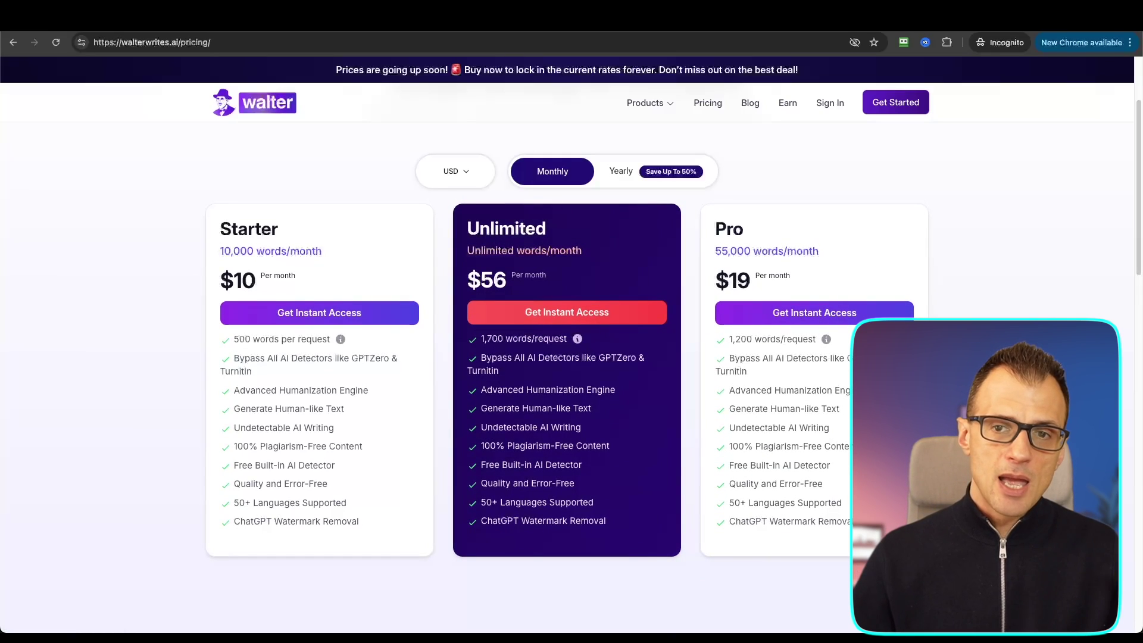
pyautogui.scroll(2, 566, 357)
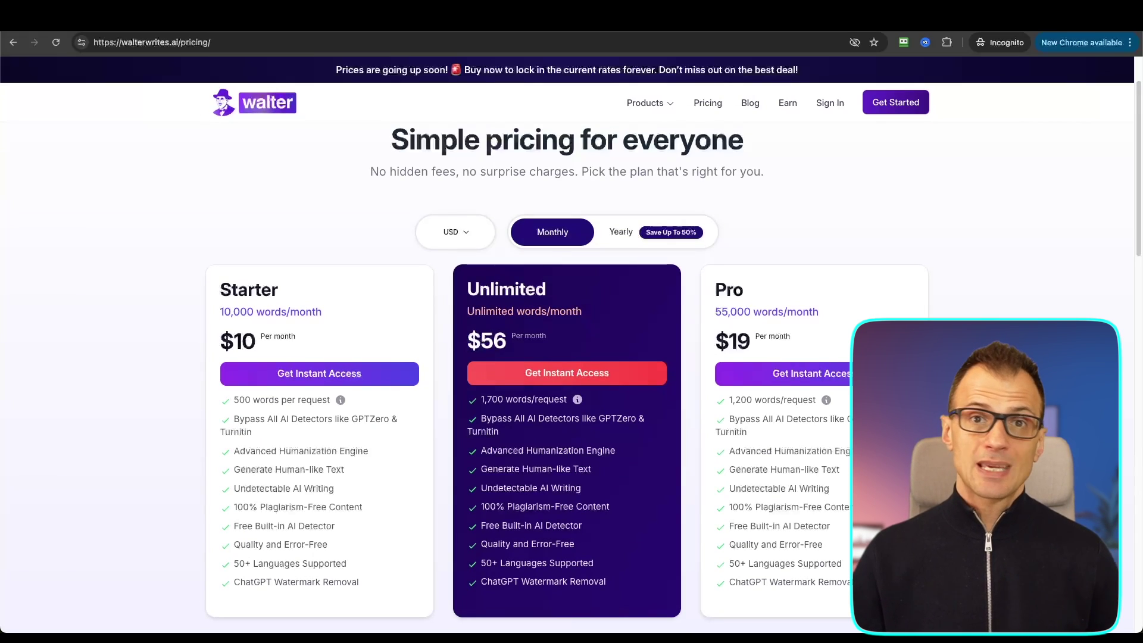
# Switch the plans back to yearly billing: Starter $7, Unlimited $28, Pro $11 per month.
pyautogui.scroll(1, 125, 270)
pyautogui.scroll(-10, 126, 284)
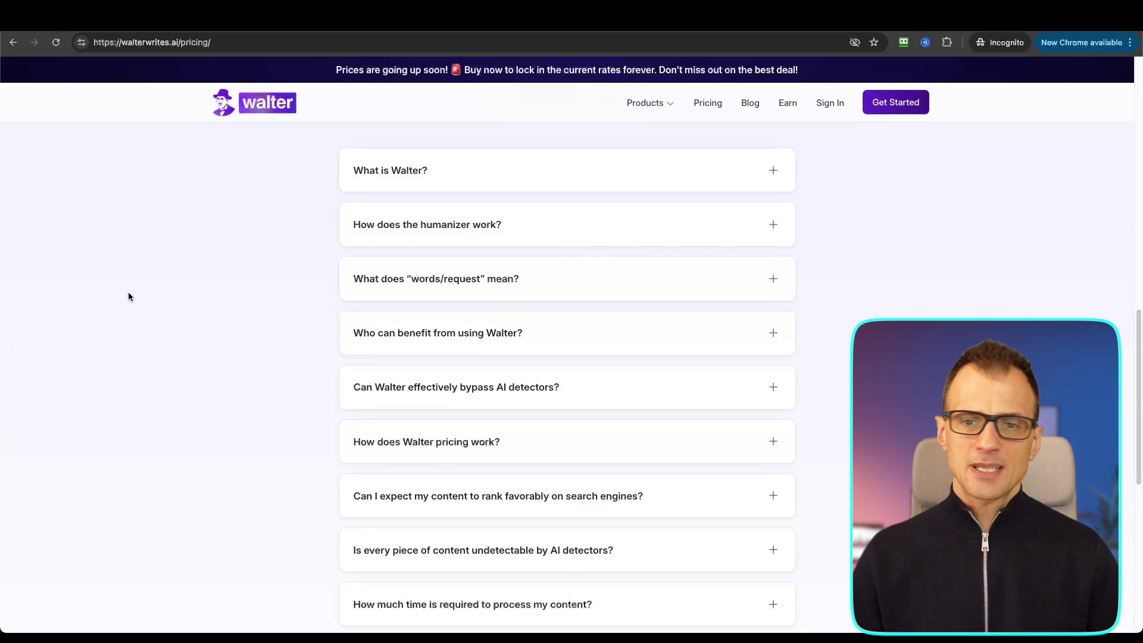
pyautogui.scroll(10, 127, 291)
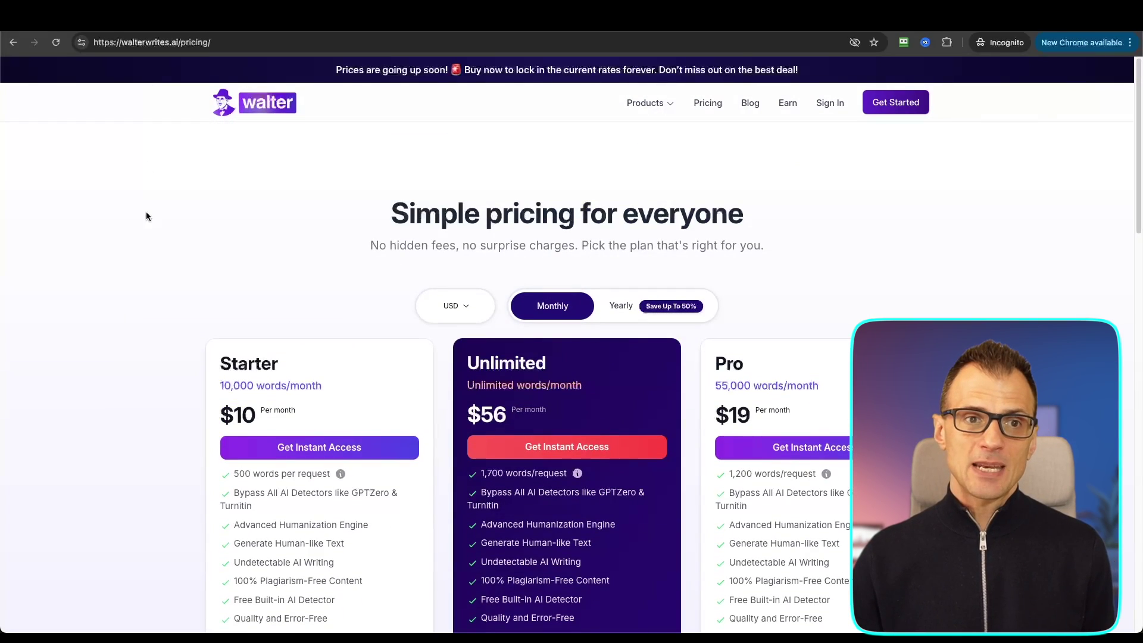
pyautogui.click(621, 305)
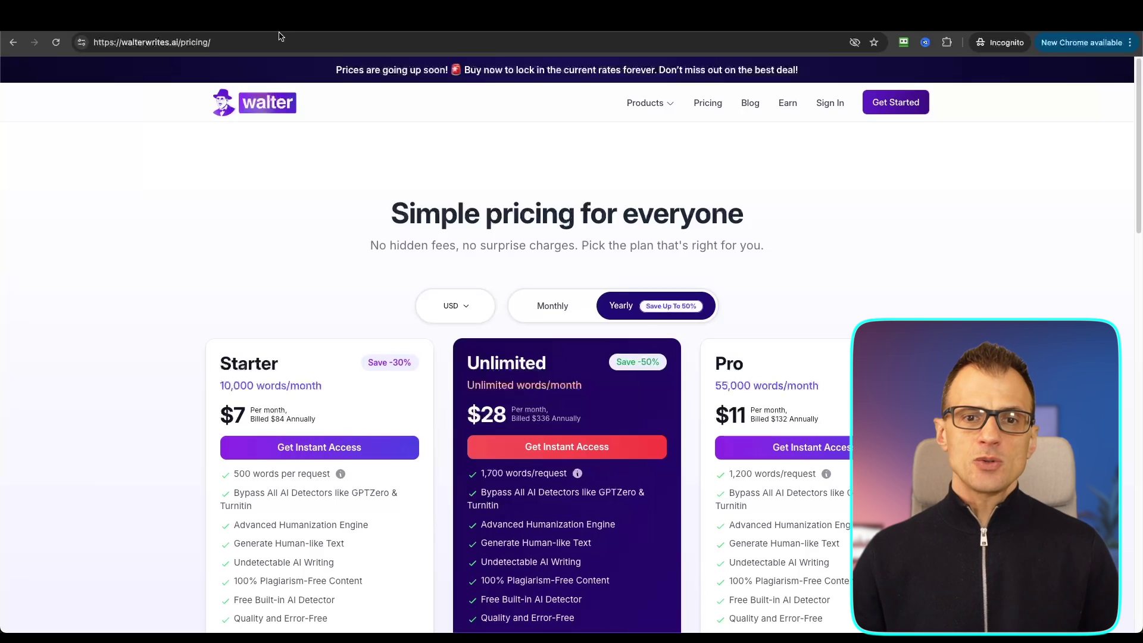
pyautogui.scroll(-10, 165, 241)
pyautogui.scroll(-10, 108, 253)
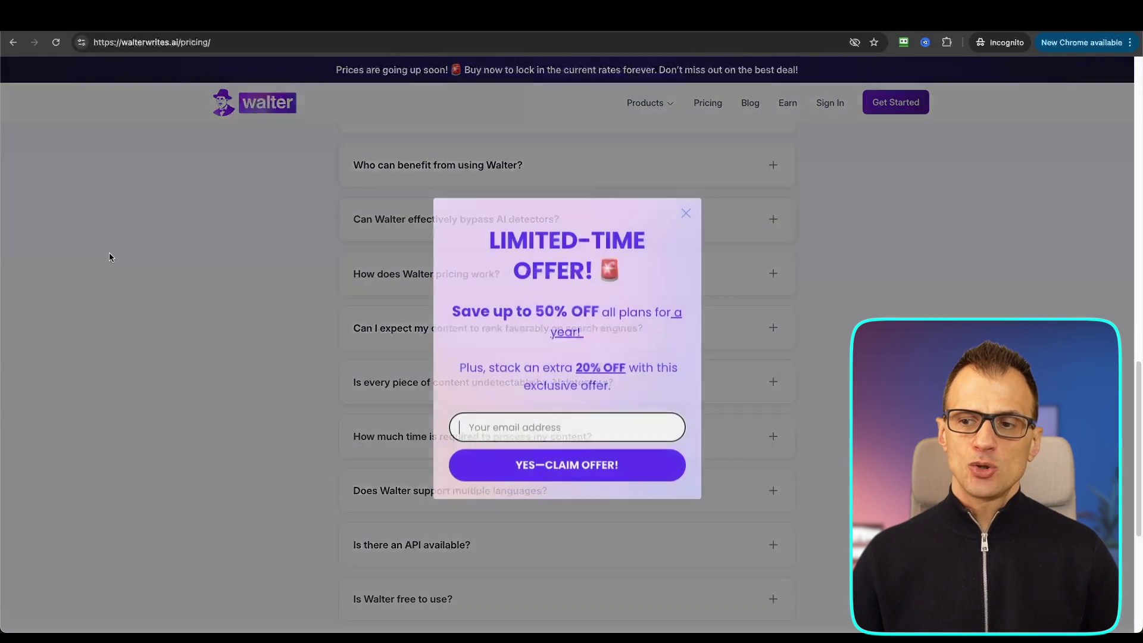